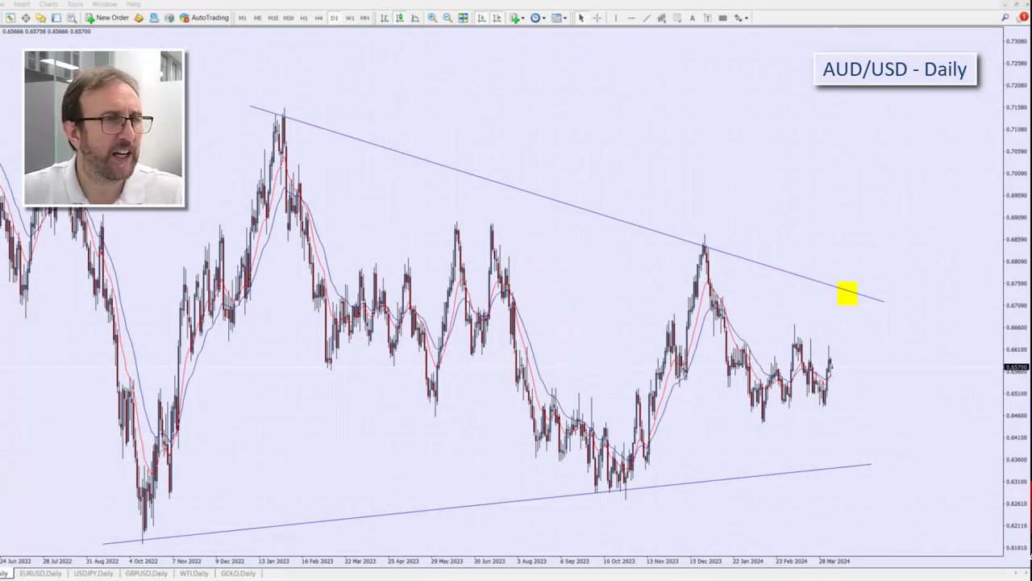
Sketch a swing path up from the October 2022 low and a zigzag over recent candles, erasing each.
mouse_move(150, 503)
mouse_down()
mouse_move(284, 145)
mouse_move(564, 509)
mouse_move(675, 284)
mouse_move(792, 343)
mouse_up()
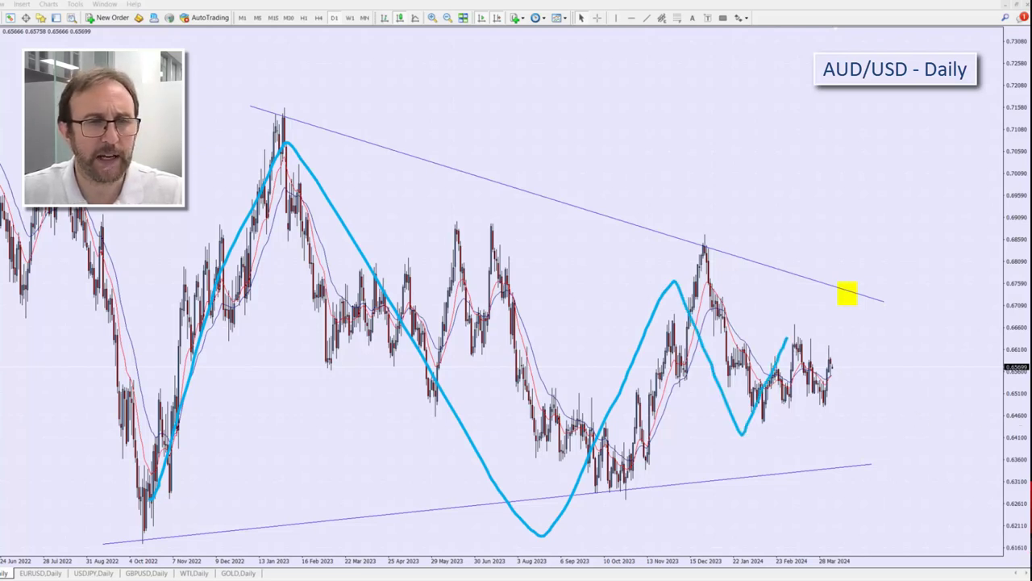
key(e)
mouse_move(730, 337)
mouse_down()
mouse_move(738, 369)
mouse_move(768, 346)
mouse_move(811, 387)
mouse_move(831, 354)
mouse_move(835, 396)
mouse_up()
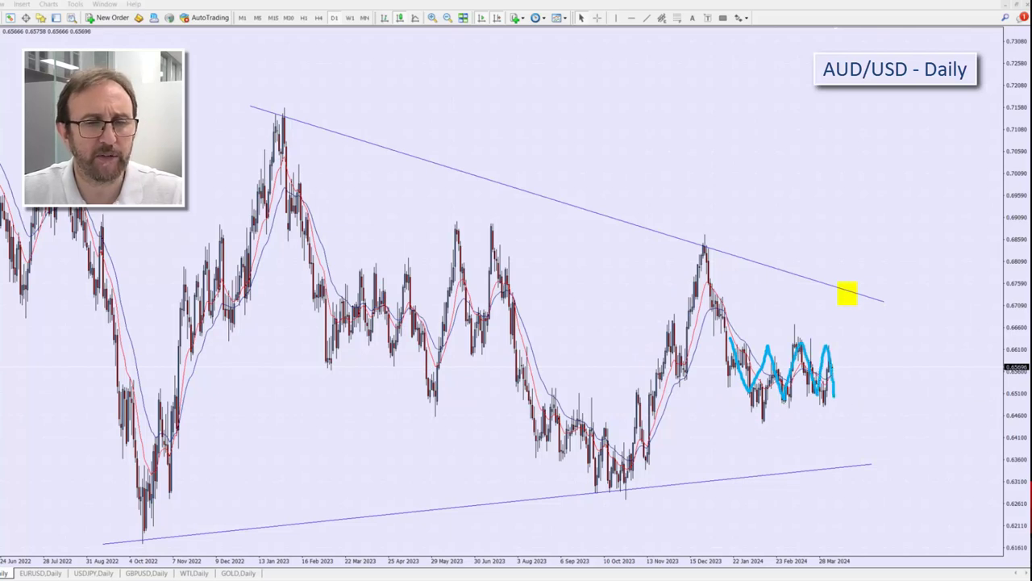
key(e)
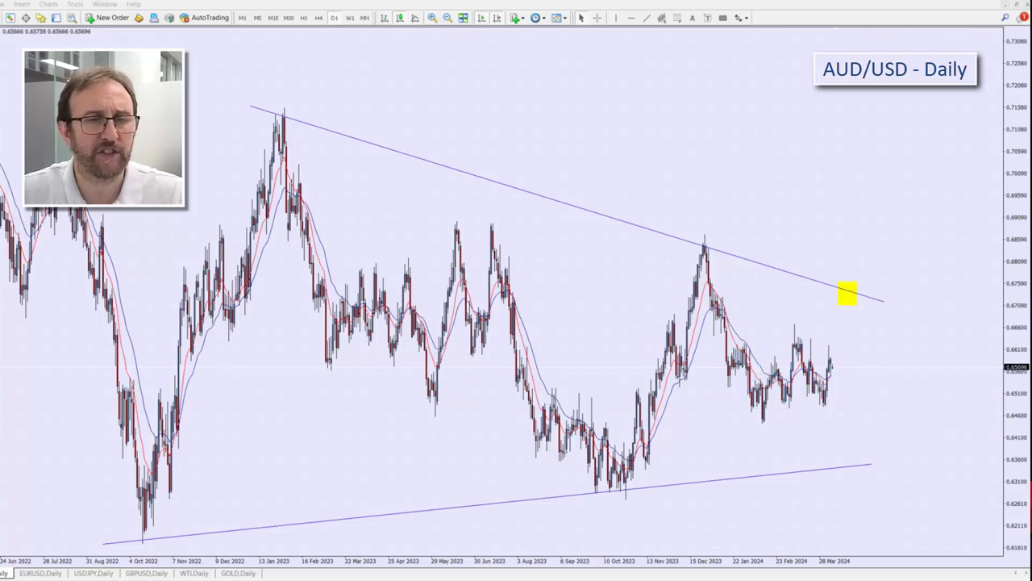
Zoom in, circle the sideways candles, sketch rise-to-yellow-box and drop-and-bounce arrows, then clear them.
click(432, 18)
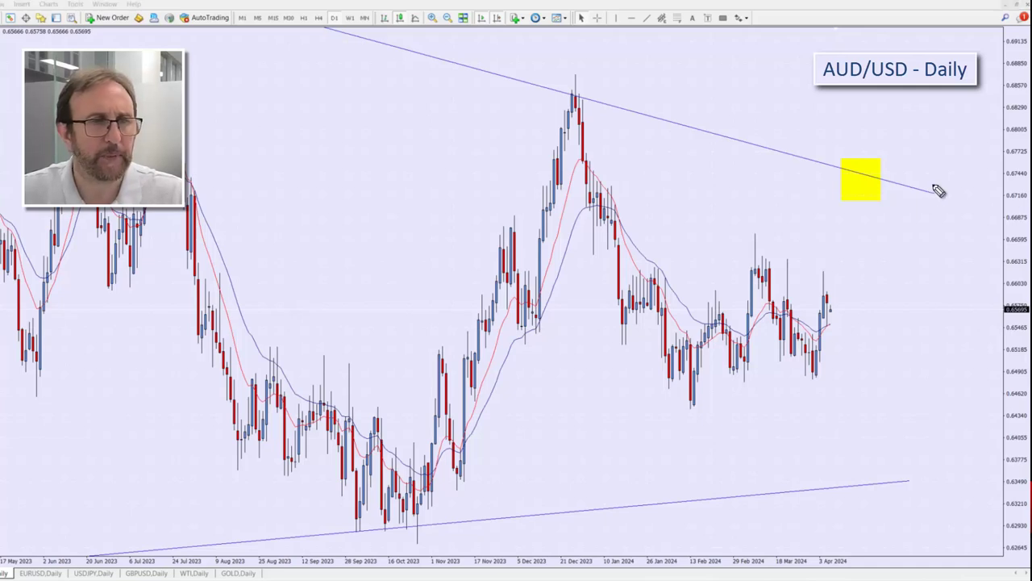
mouse_move(788, 255)
mouse_down()
mouse_move(667, 392)
mouse_move(883, 345)
mouse_up()
drag(879, 309, 741, 275)
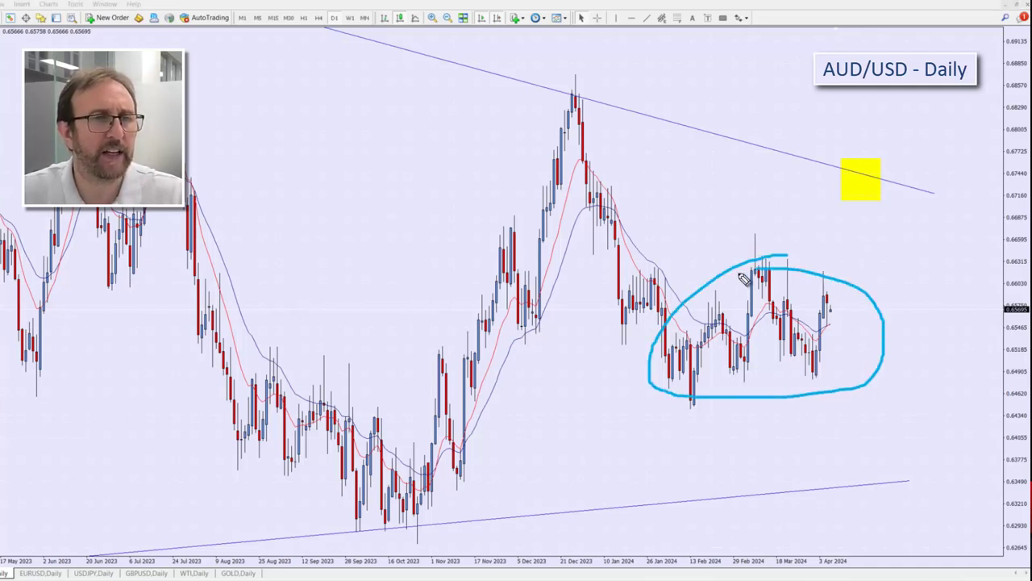
mouse_move(844, 321)
mouse_down()
mouse_move(834, 319)
mouse_move(871, 258)
mouse_move(893, 190)
mouse_move(900, 213)
mouse_move(885, 199)
mouse_move(887, 173)
mouse_move(933, 293)
mouse_move(944, 272)
mouse_up()
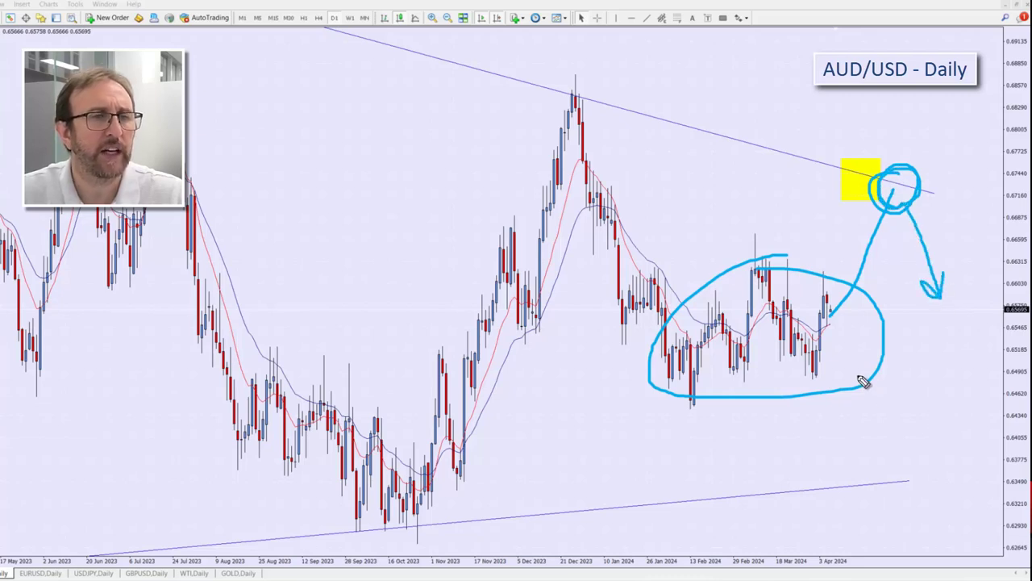
mouse_move(835, 331)
mouse_down()
mouse_move(915, 477)
mouse_move(901, 481)
mouse_move(933, 460)
mouse_move(903, 484)
mouse_move(933, 475)
mouse_move(919, 460)
mouse_move(963, 376)
mouse_move(975, 408)
mouse_up()
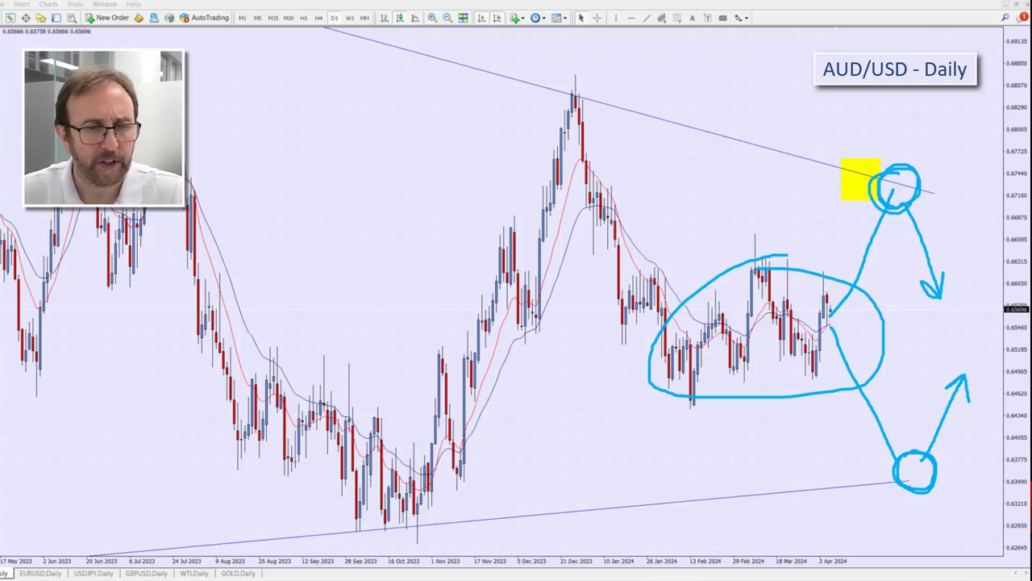
key(e)
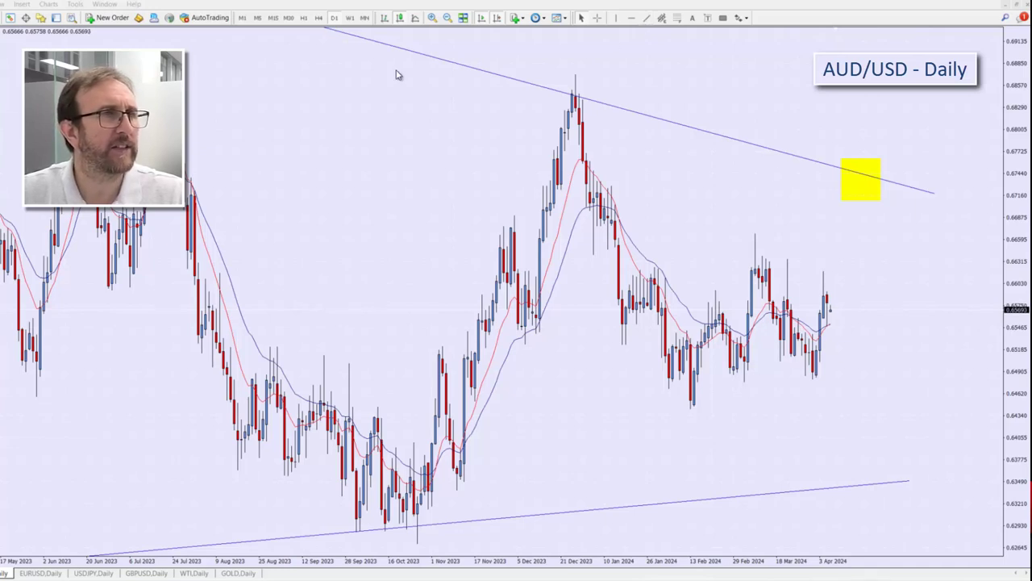
Switch AUD/USD to H4, adjust zoom, and draw a descending trendline across the March–April highs.
click(319, 17)
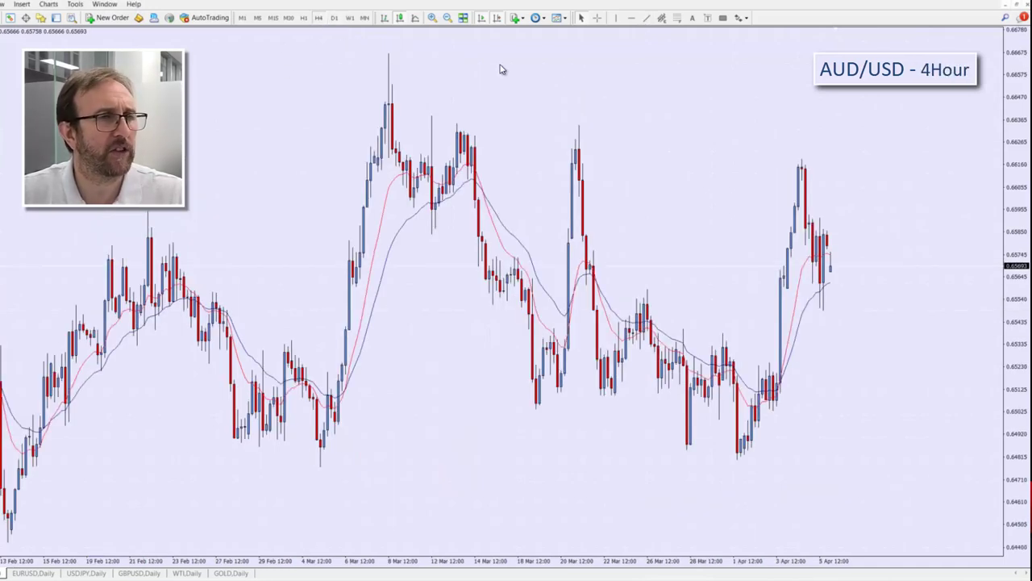
click(449, 18)
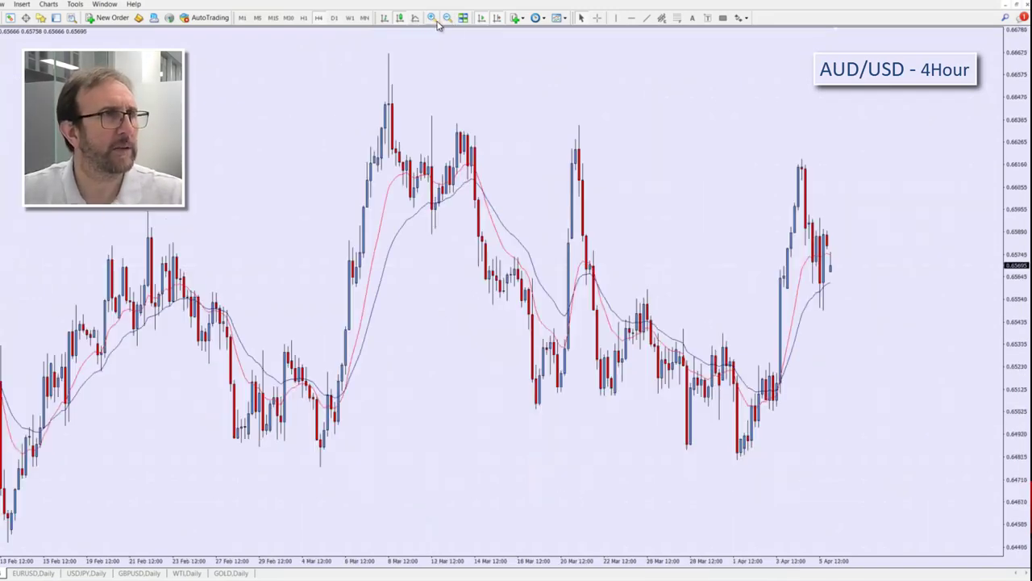
click(432, 18)
click(646, 18)
mouse_move(361, 82)
mouse_down()
mouse_move(521, 127)
mouse_move(855, 183)
mouse_up()
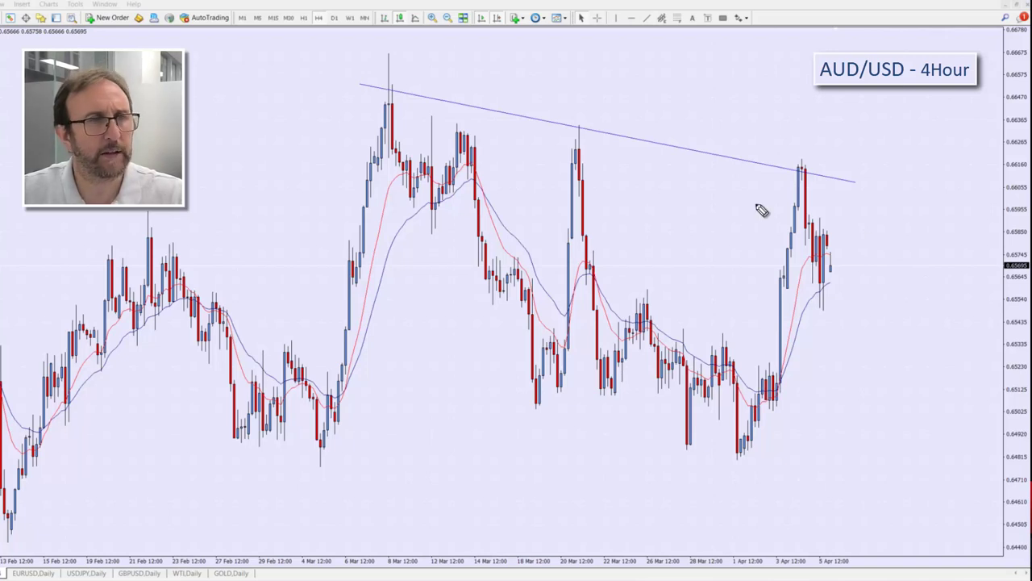
Mark the latest peak candle and sketch a downward arrow from it, then clear the marks.
drag(794, 157, 807, 202)
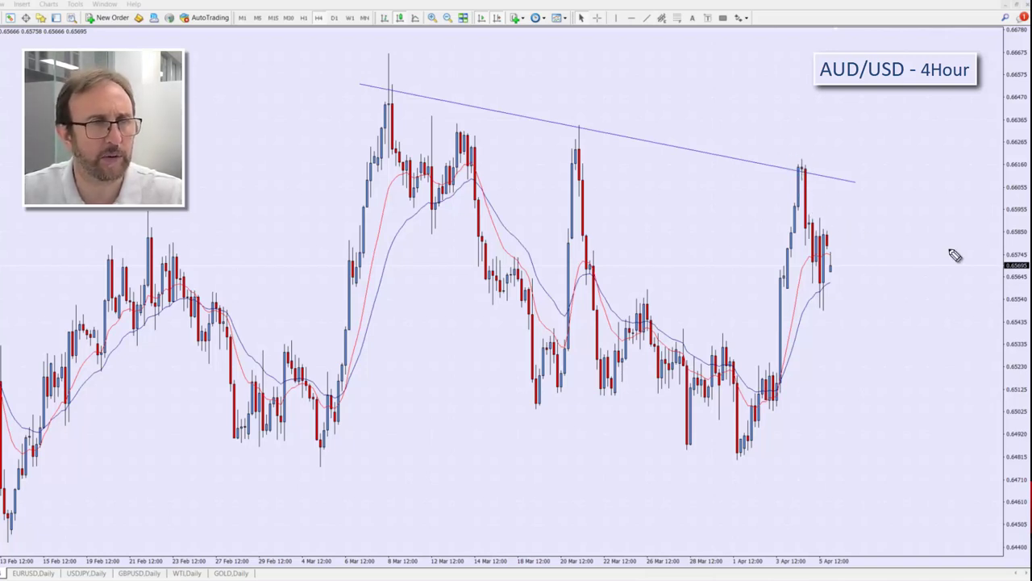
mouse_move(795, 157)
mouse_down()
mouse_move(810, 236)
mouse_move(809, 158)
mouse_move(787, 159)
mouse_up()
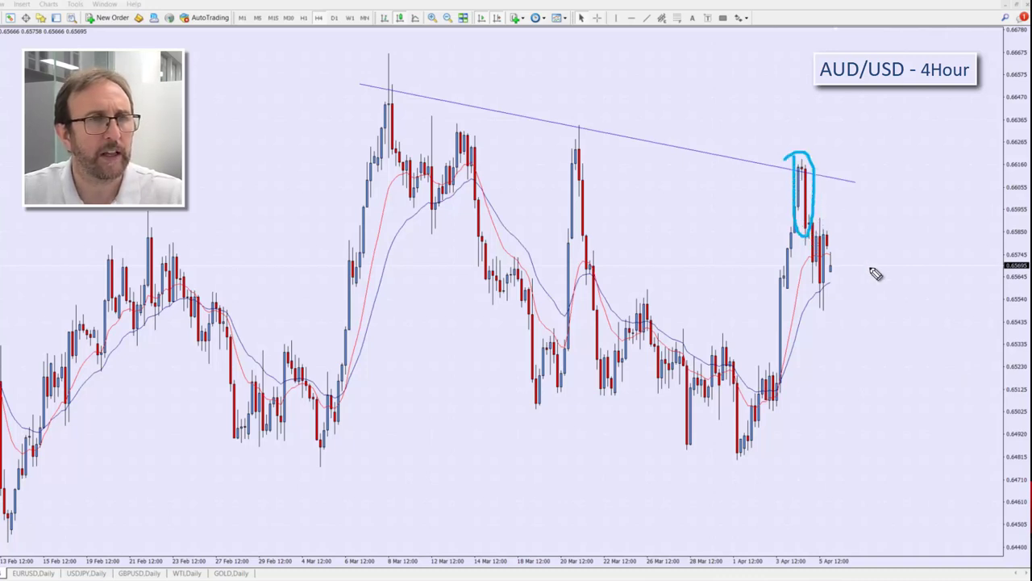
mouse_move(819, 222)
mouse_down()
mouse_move(844, 296)
mouse_move(848, 283)
mouse_up()
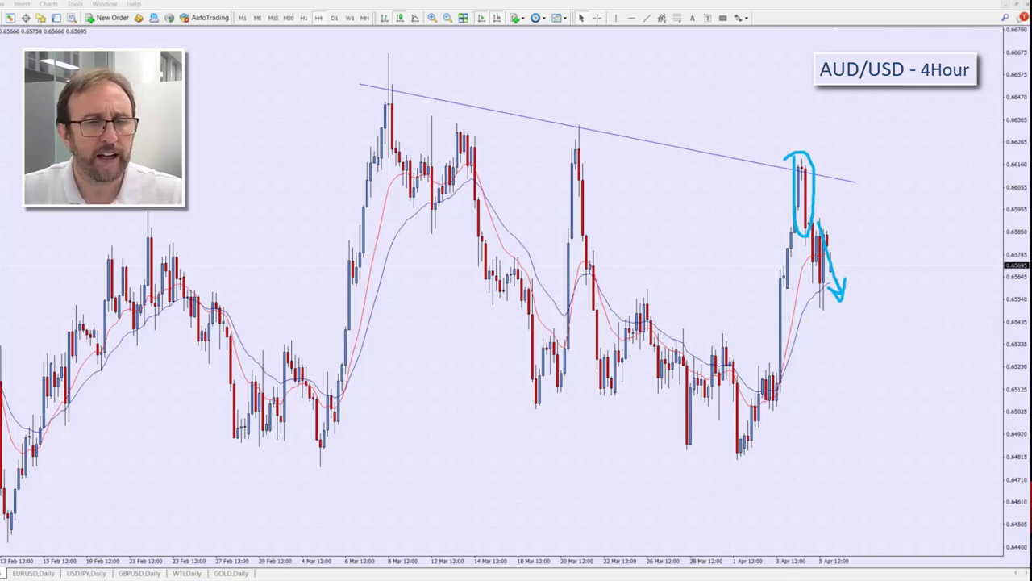
key(Escape)
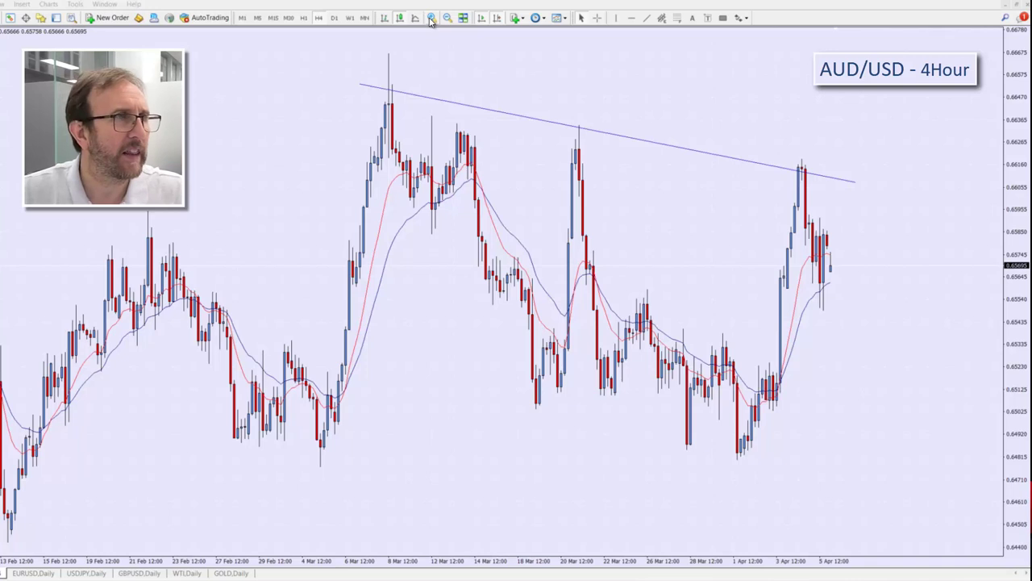
On the daily chart, draw a rising trendline along the February lows and sketch, then erase, a bounce arrow.
click(334, 18)
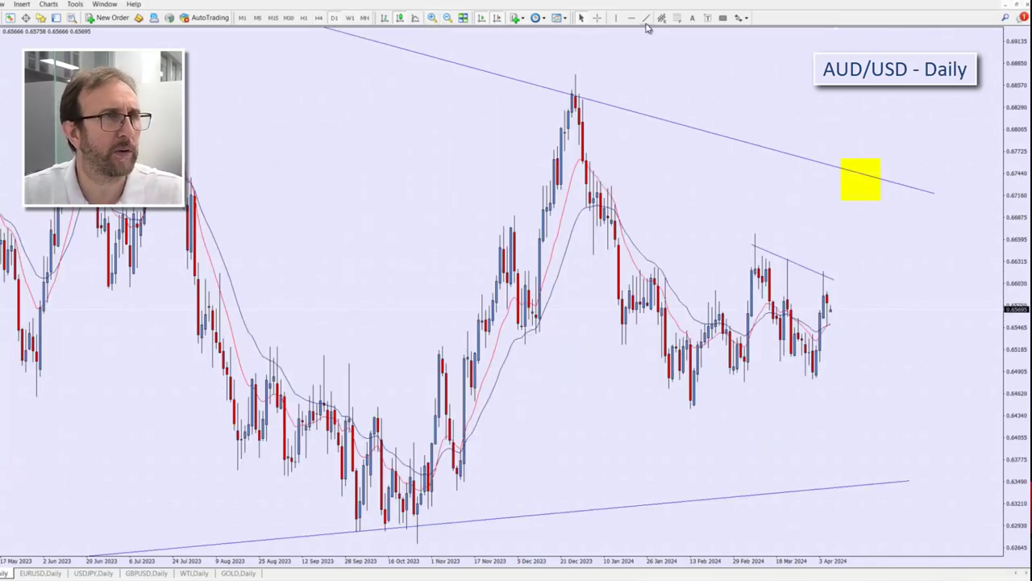
drag(686, 413, 875, 366)
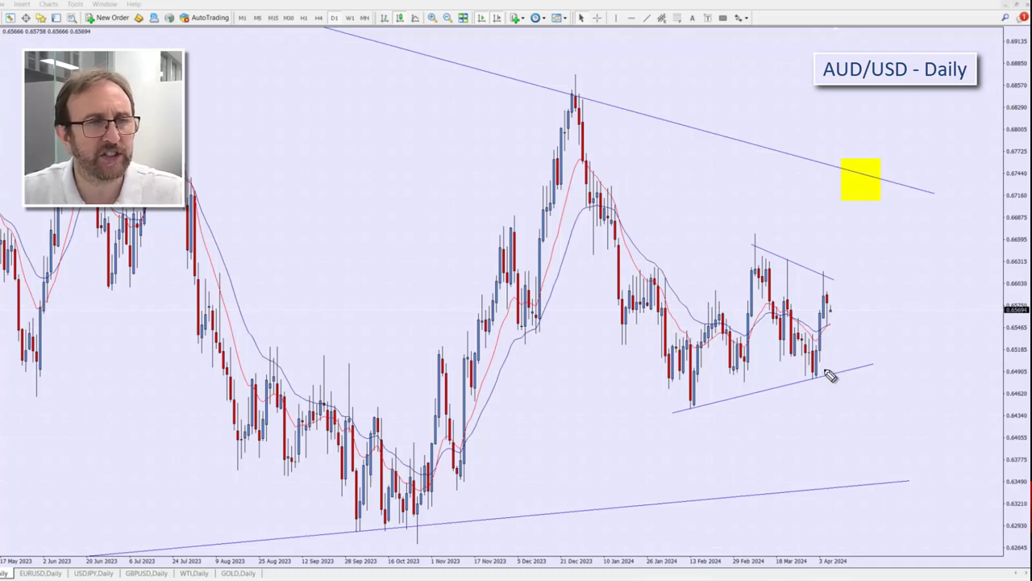
mouse_move(835, 370)
mouse_down()
mouse_move(865, 313)
mouse_move(869, 329)
mouse_up()
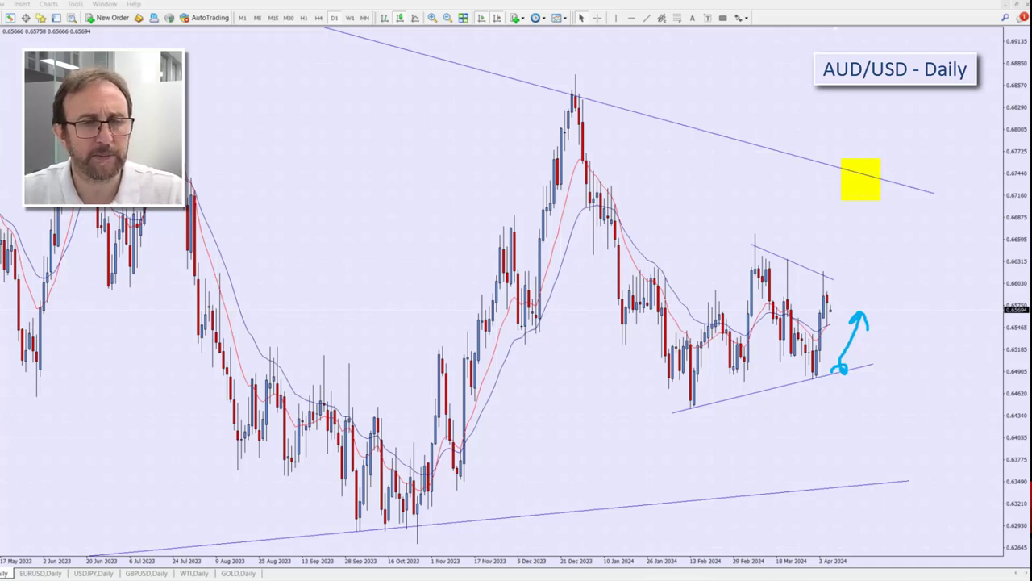
key(e)
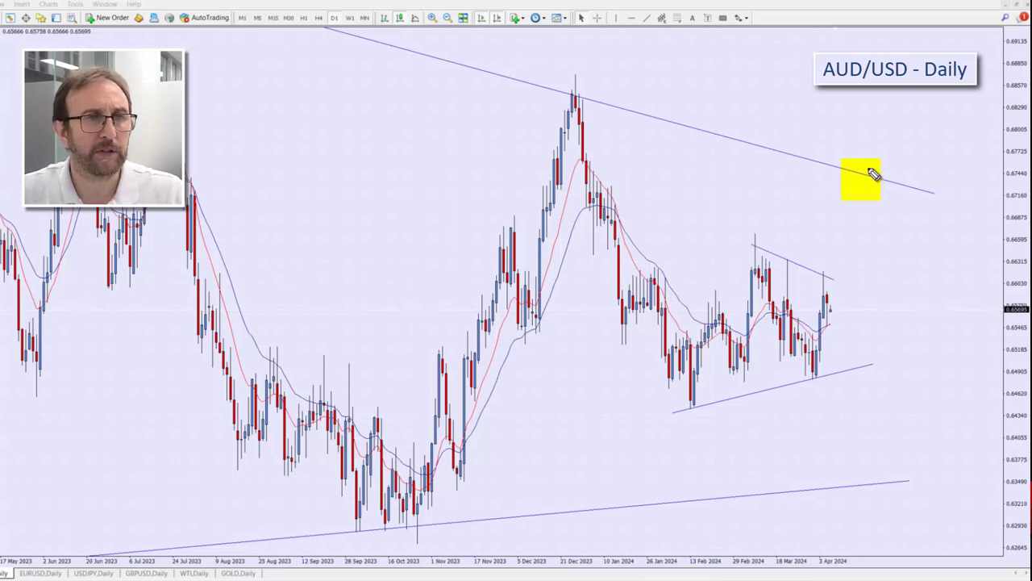
Circle the yellow box and sketch drop, bounce and rejection arrows, then clear all freehand marks.
mouse_move(876, 170)
mouse_down()
mouse_move(874, 161)
mouse_move(896, 258)
mouse_move(905, 240)
mouse_up()
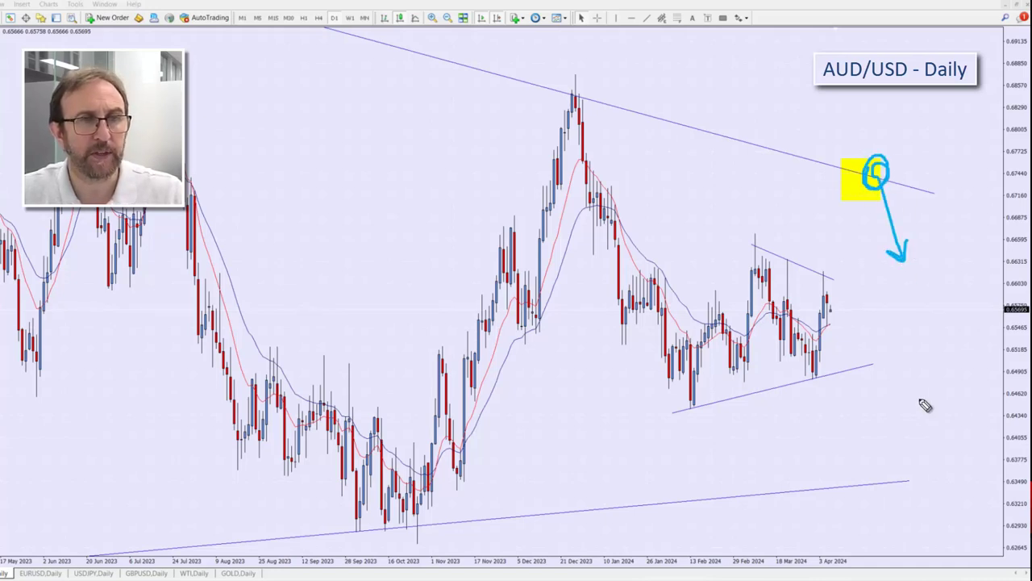
mouse_move(896, 476)
mouse_down()
mouse_move(909, 482)
mouse_move(943, 392)
mouse_move(952, 397)
mouse_up()
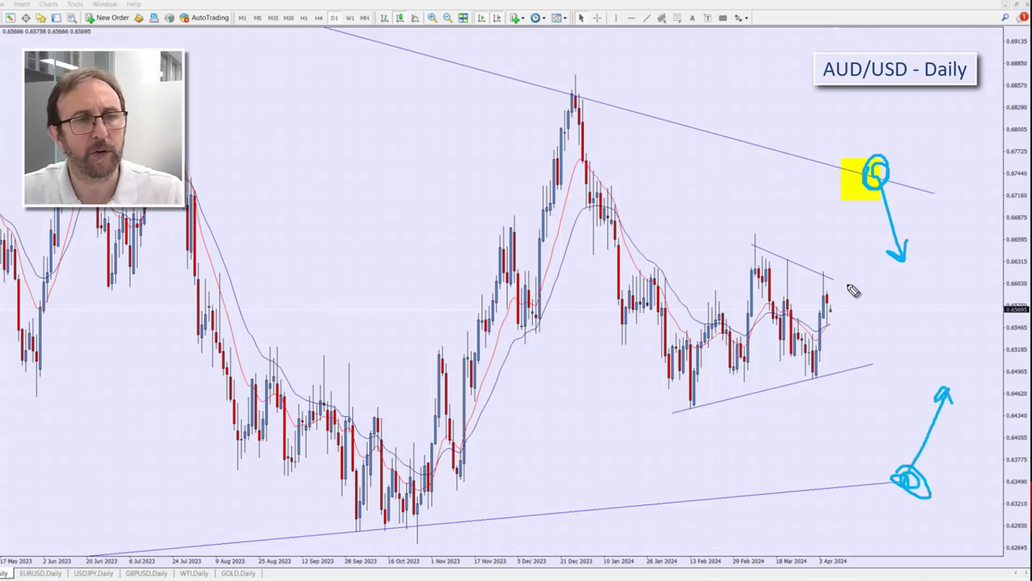
mouse_move(853, 357)
mouse_down()
mouse_move(874, 329)
mouse_move(868, 322)
mouse_up()
mouse_move(860, 284)
mouse_down()
mouse_move(883, 324)
mouse_move(893, 321)
mouse_up()
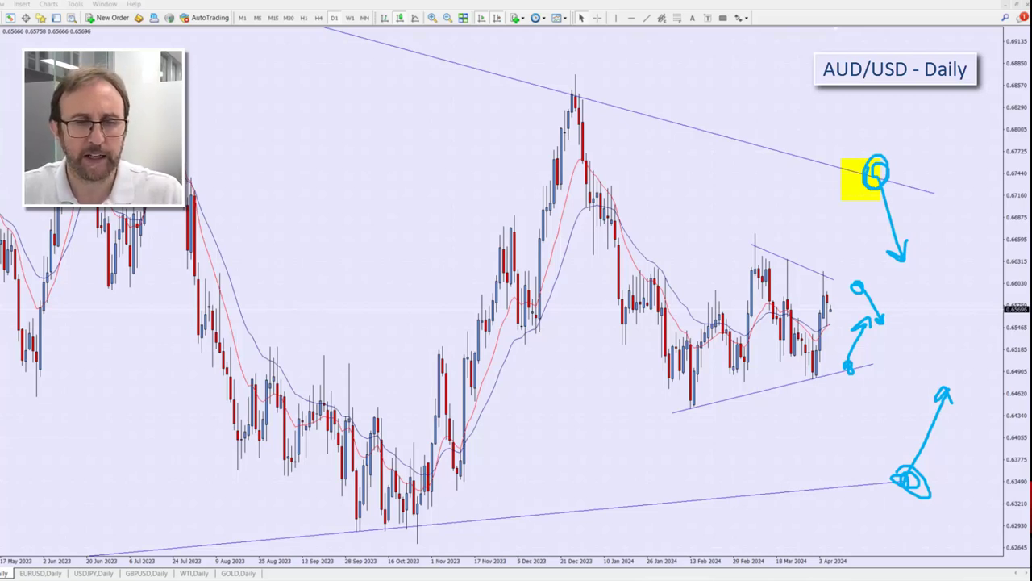
key(e)
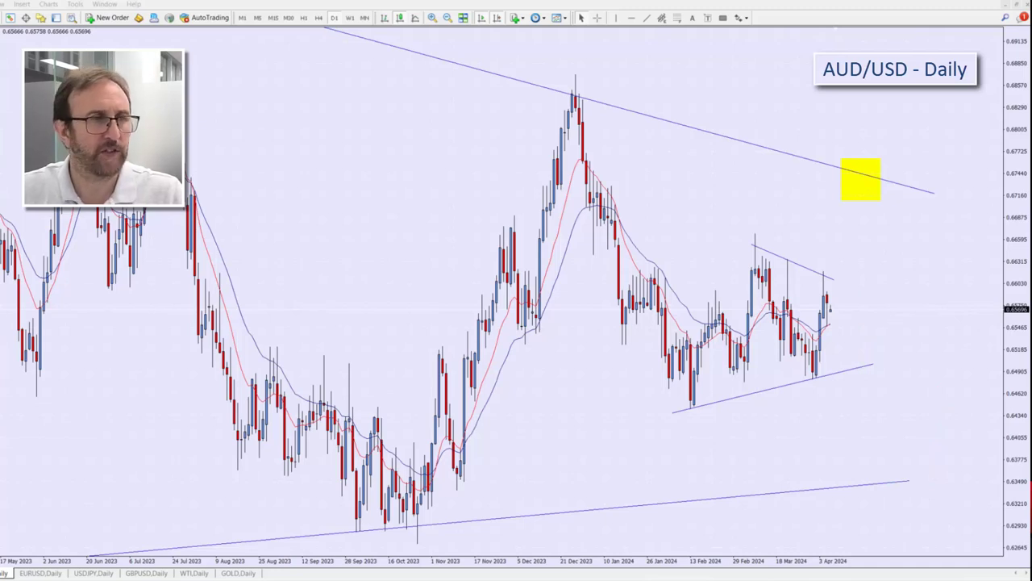
Open the EUR/USD daily chart framed on May 2023 to April 2024.
click(40, 573)
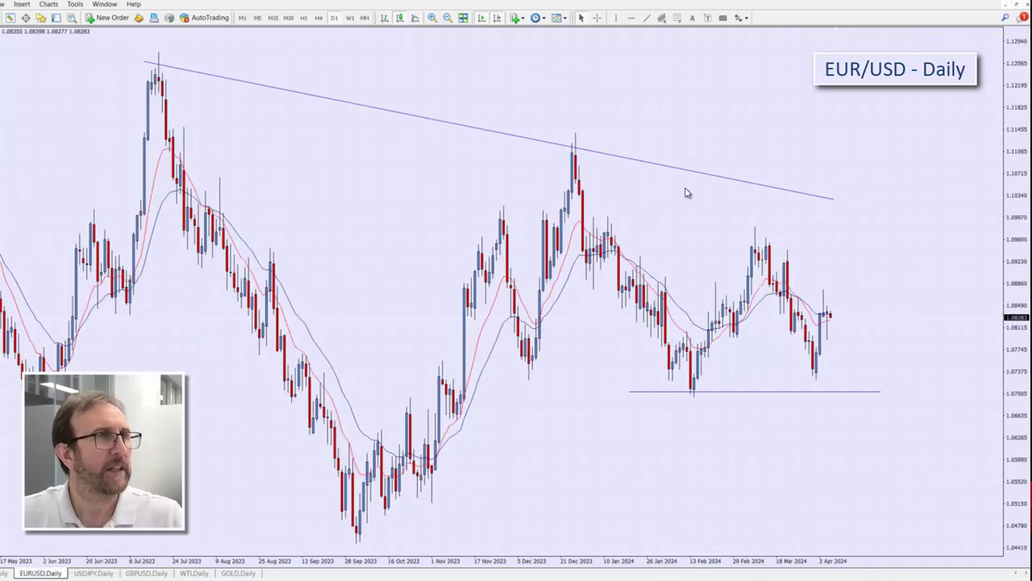
click(448, 18)
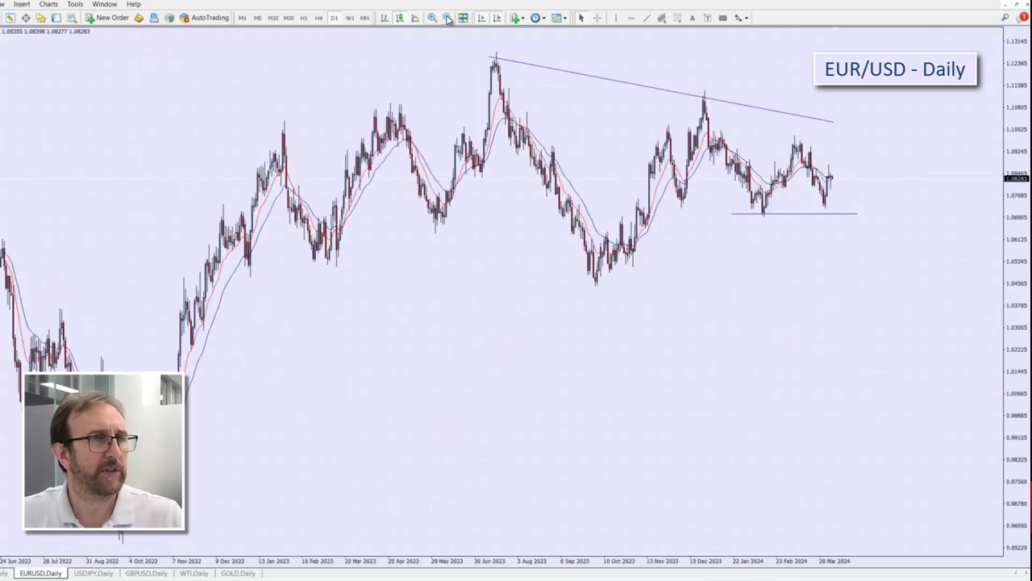
click(431, 18)
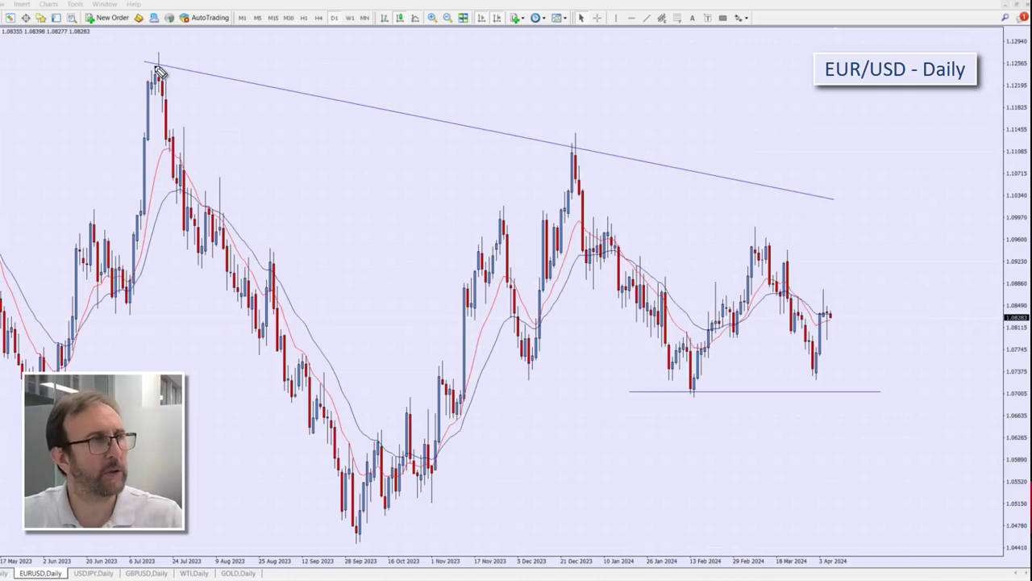
Trace the descending trendline and sketch a rise to it and a drop, then clear the sketch.
mouse_move(144, 63)
mouse_down()
mouse_move(583, 154)
mouse_move(939, 211)
mouse_up()
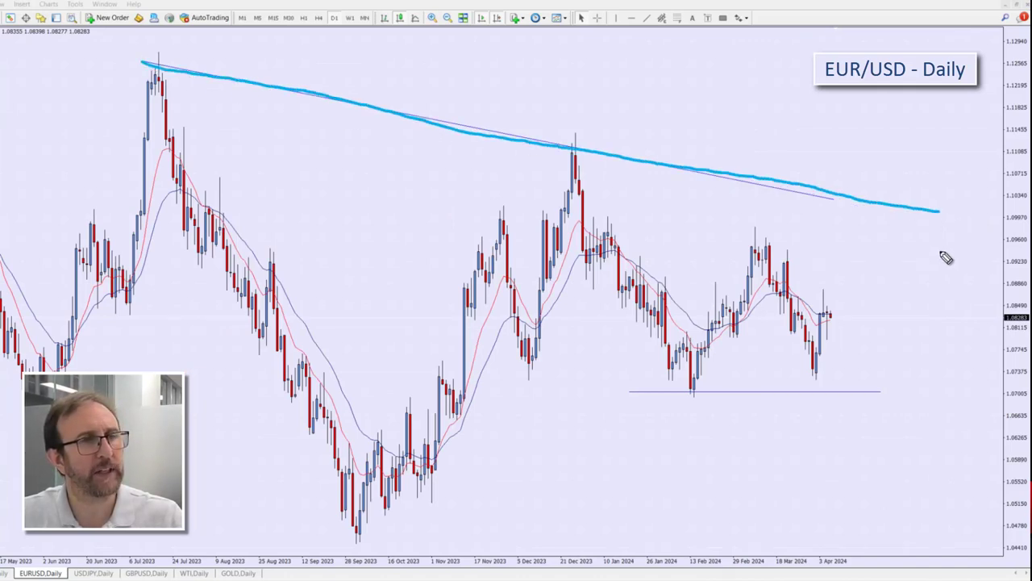
mouse_move(842, 293)
mouse_down()
mouse_move(888, 226)
mouse_move(925, 211)
mouse_move(902, 229)
mouse_move(896, 208)
mouse_move(906, 207)
mouse_move(941, 293)
mouse_move(954, 289)
mouse_up()
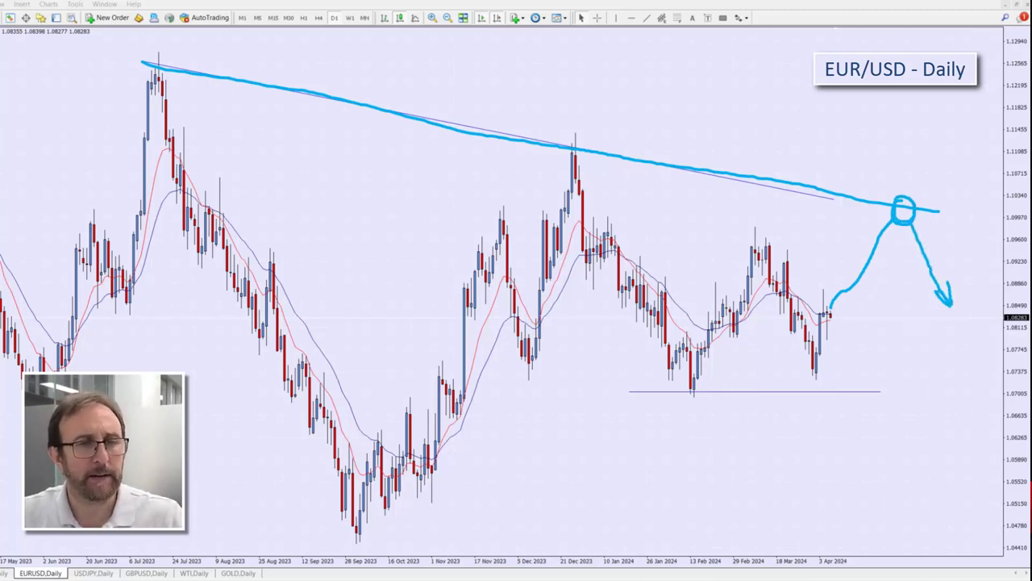
key(Escape)
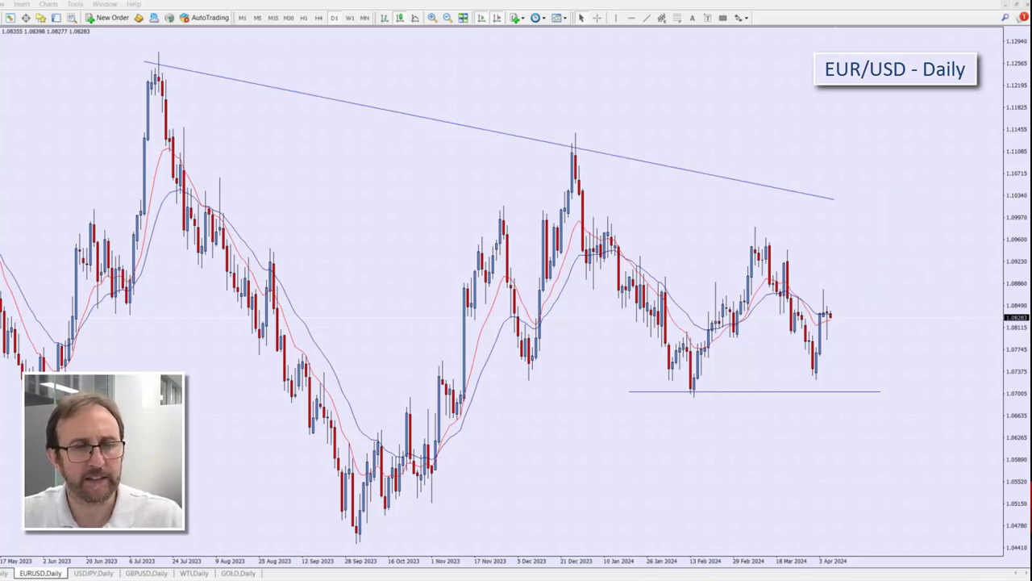
Trace the horizontal support near 1.0700 and sketch a drop from the latest candles down to it.
drag(626, 393, 928, 389)
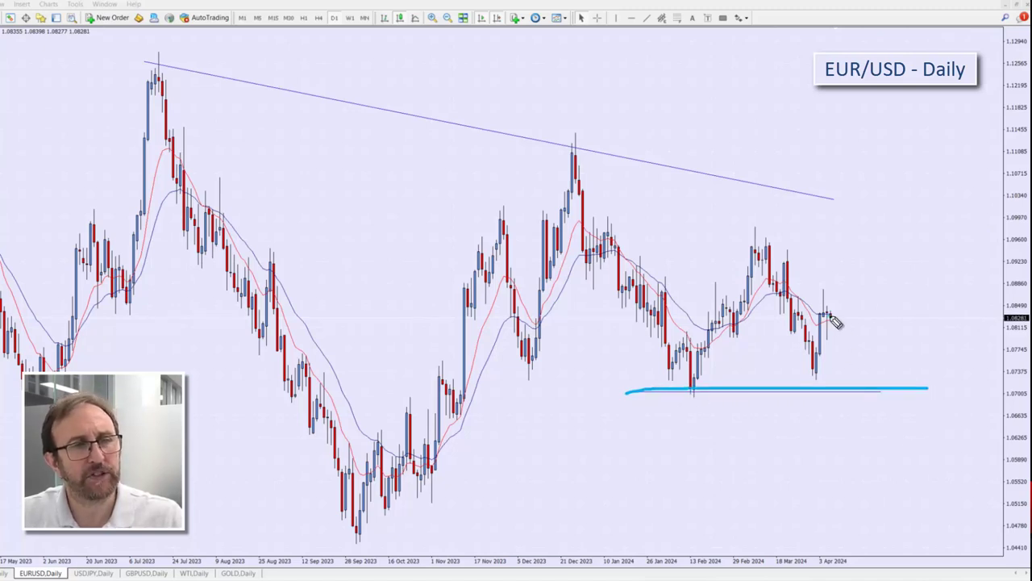
mouse_move(829, 316)
mouse_down()
mouse_move(847, 323)
mouse_move(883, 387)
mouse_move(919, 310)
mouse_move(932, 339)
mouse_up()
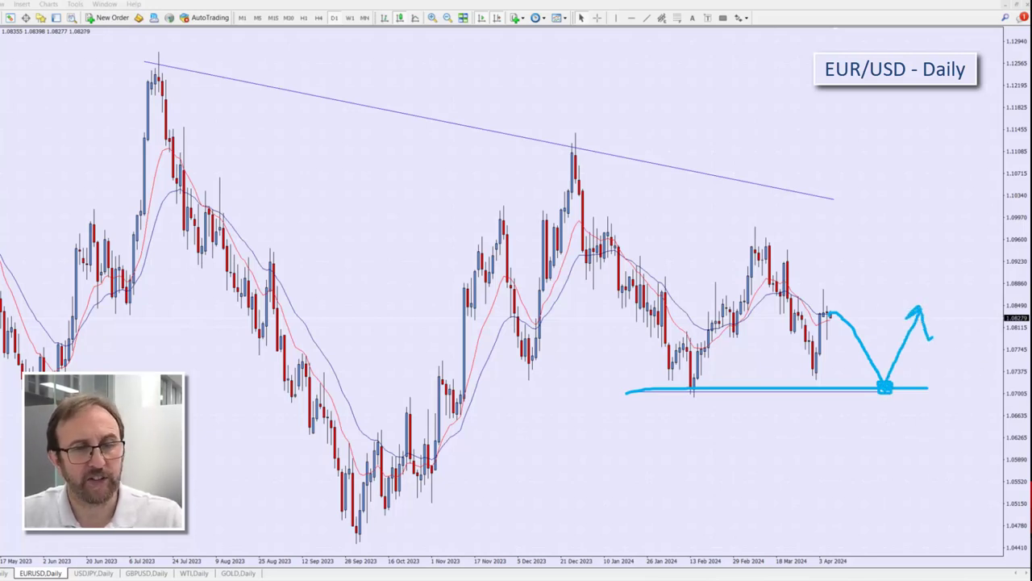
key(e)
mouse_move(830, 317)
mouse_down()
mouse_move(855, 316)
mouse_move(820, 319)
mouse_up()
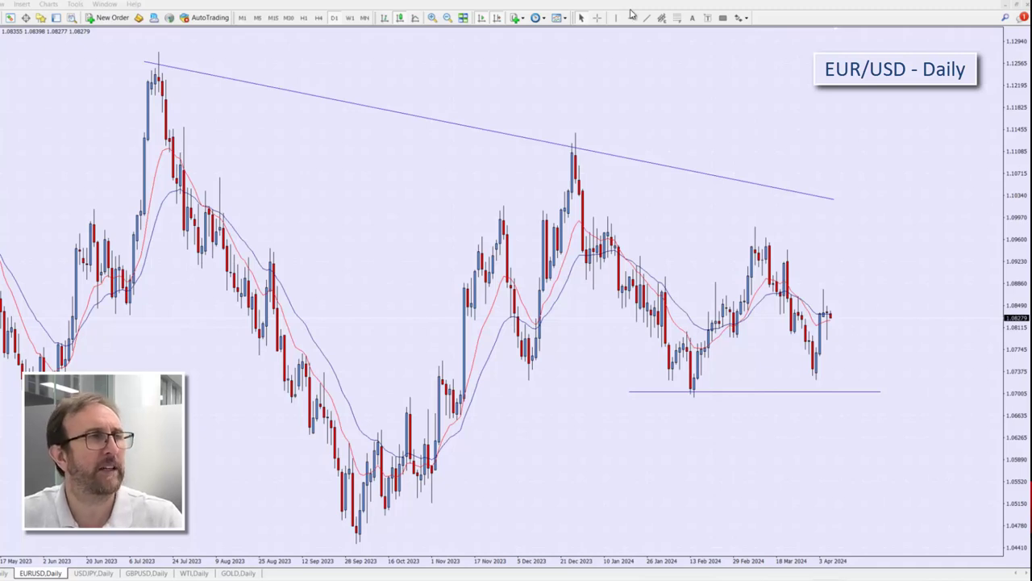
click(320, 19)
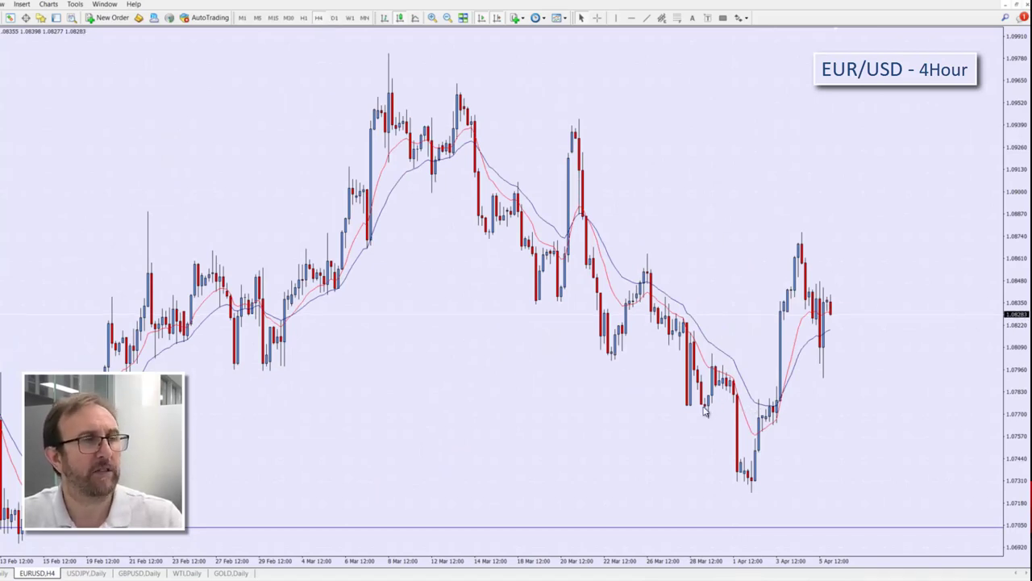
click(333, 17)
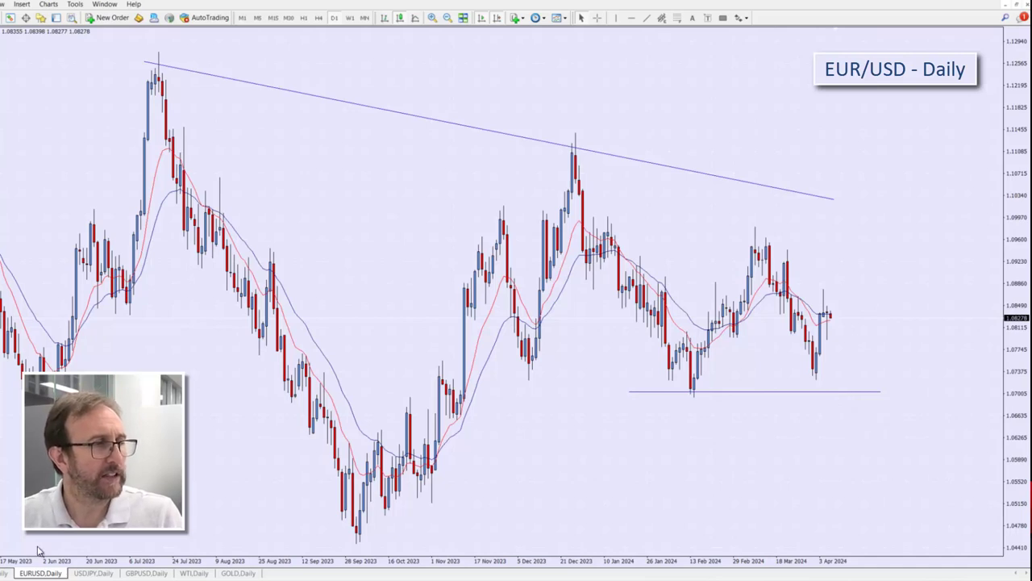
Show USD/JPY weekly and extend the resistance line near 151.7 from the 2022 peak rightward.
click(85, 573)
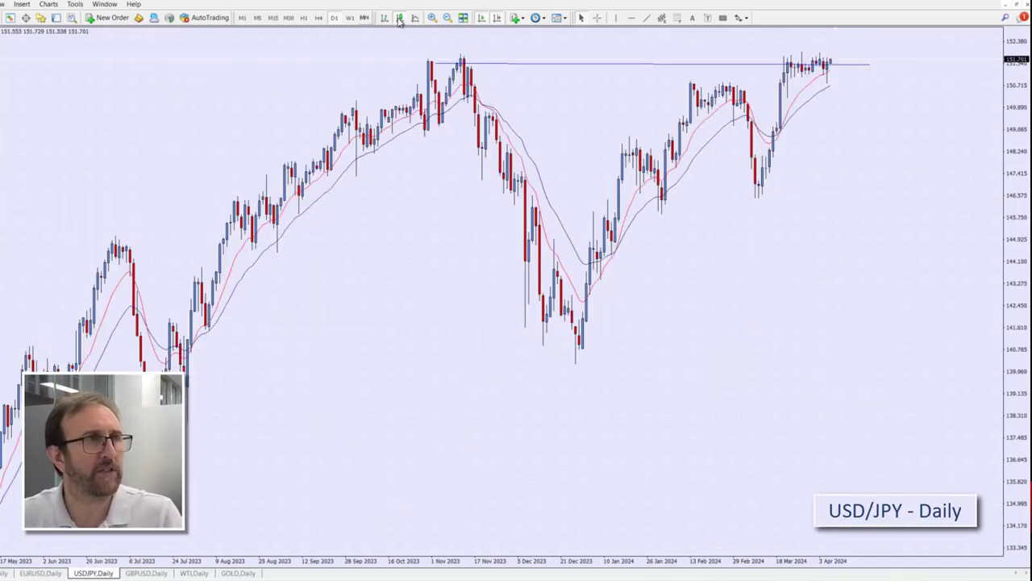
click(447, 17)
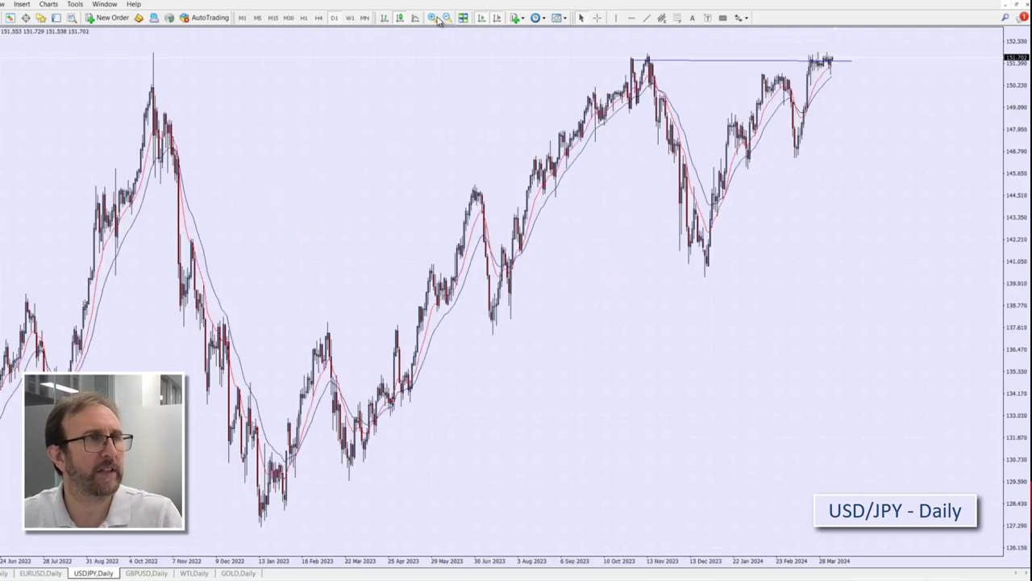
click(432, 18)
click(349, 18)
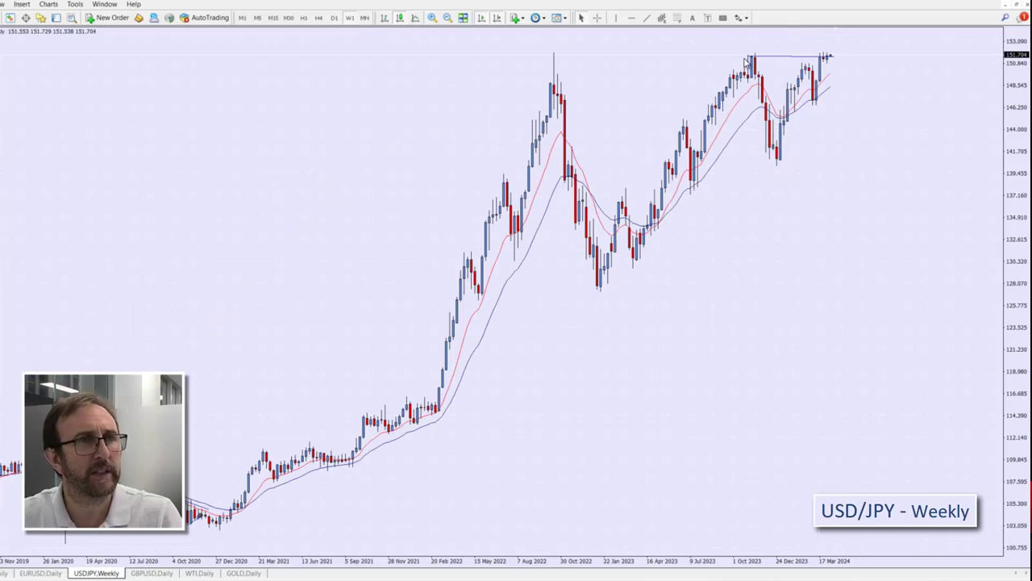
drag(746, 56, 493, 56)
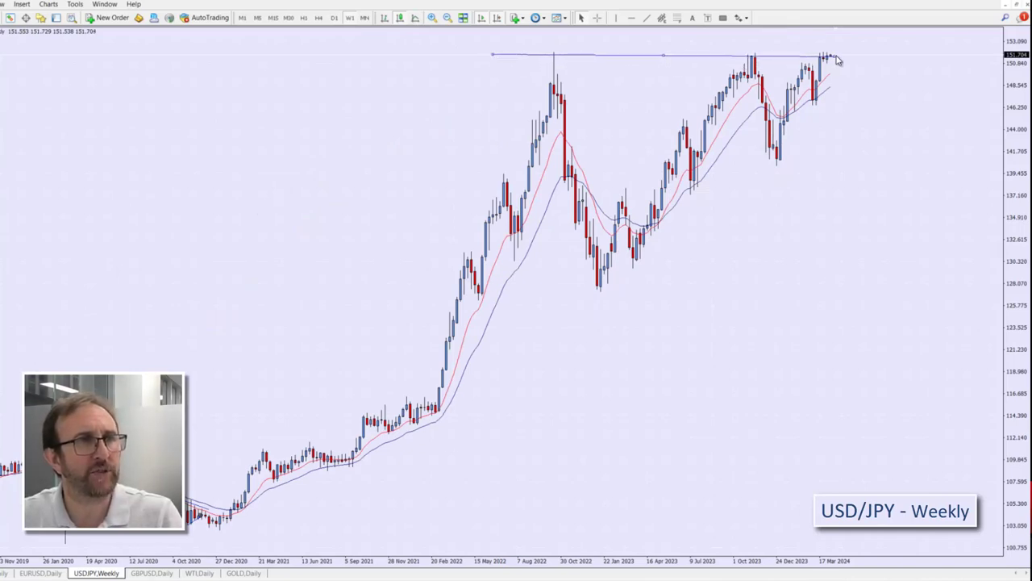
mouse_move(839, 59)
mouse_down()
mouse_move(857, 56)
mouse_move(844, 58)
mouse_up()
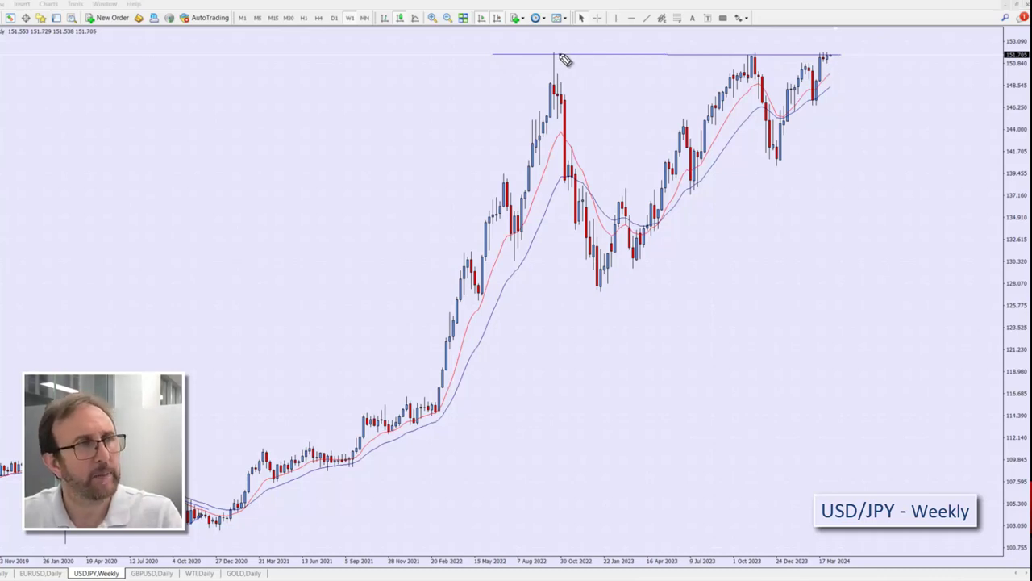
Circle the August 2022, late-2023 and March 2024 peaks at resistance, then clear the circles.
mouse_move(560, 58)
mouse_down()
mouse_move(569, 65)
mouse_move(554, 71)
mouse_up()
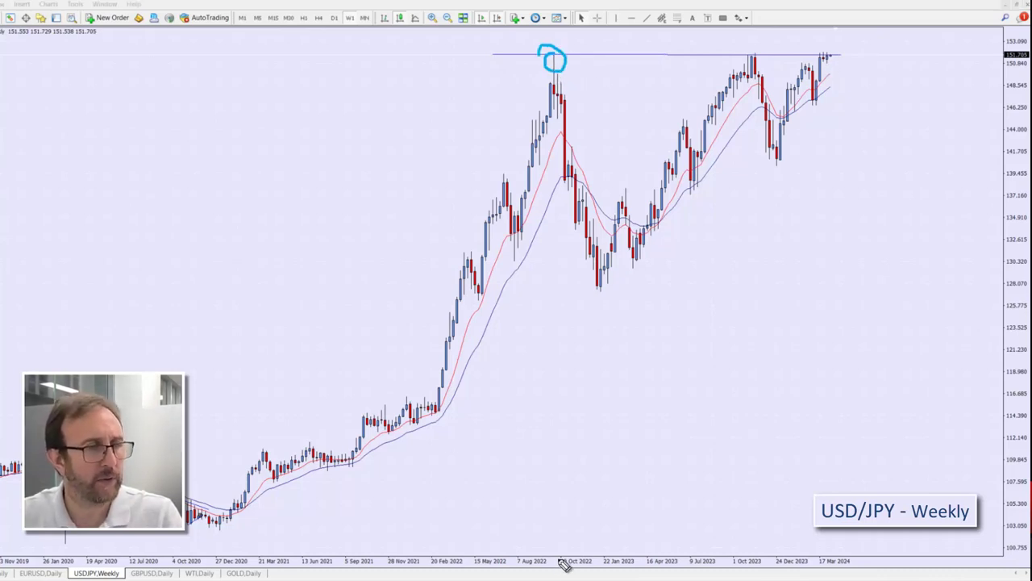
mouse_move(539, 545)
mouse_down()
mouse_move(558, 567)
mouse_move(535, 577)
mouse_move(511, 563)
mouse_move(520, 534)
mouse_up()
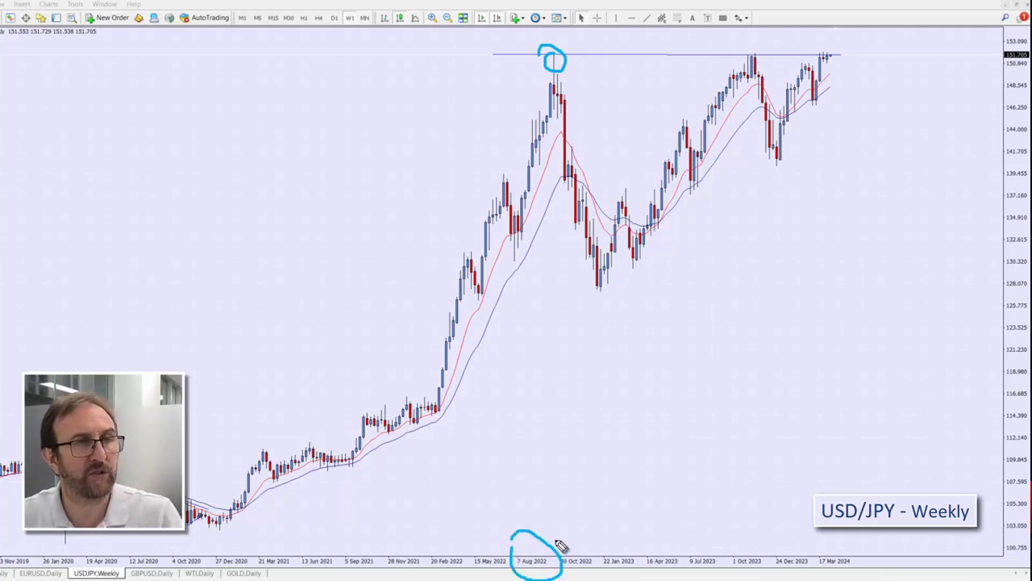
mouse_move(754, 66)
mouse_down()
mouse_move(761, 50)
mouse_move(776, 147)
mouse_up()
mouse_move(834, 70)
mouse_down()
mouse_move(821, 46)
mouse_move(838, 60)
mouse_move(829, 71)
mouse_up()
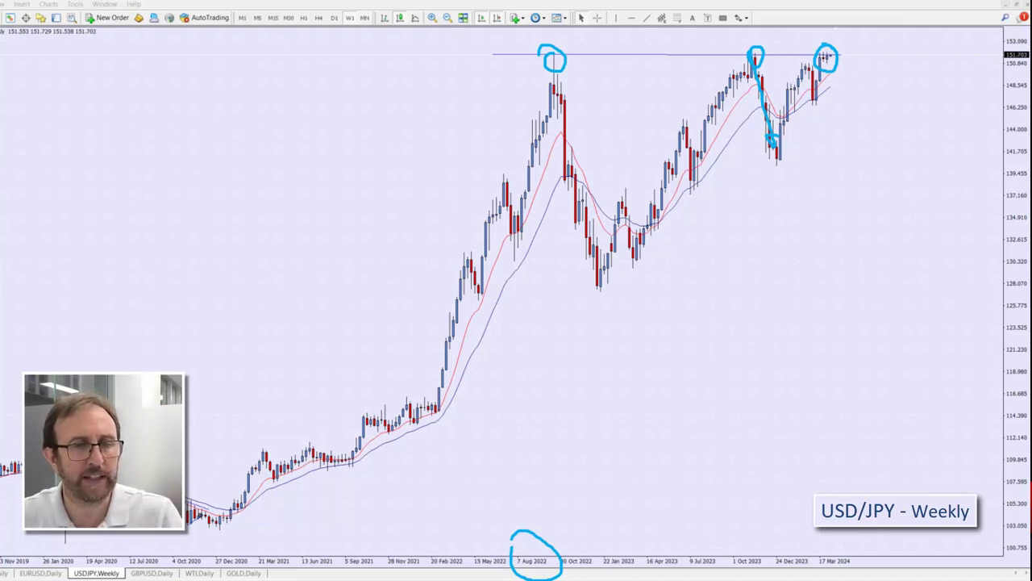
key(Escape)
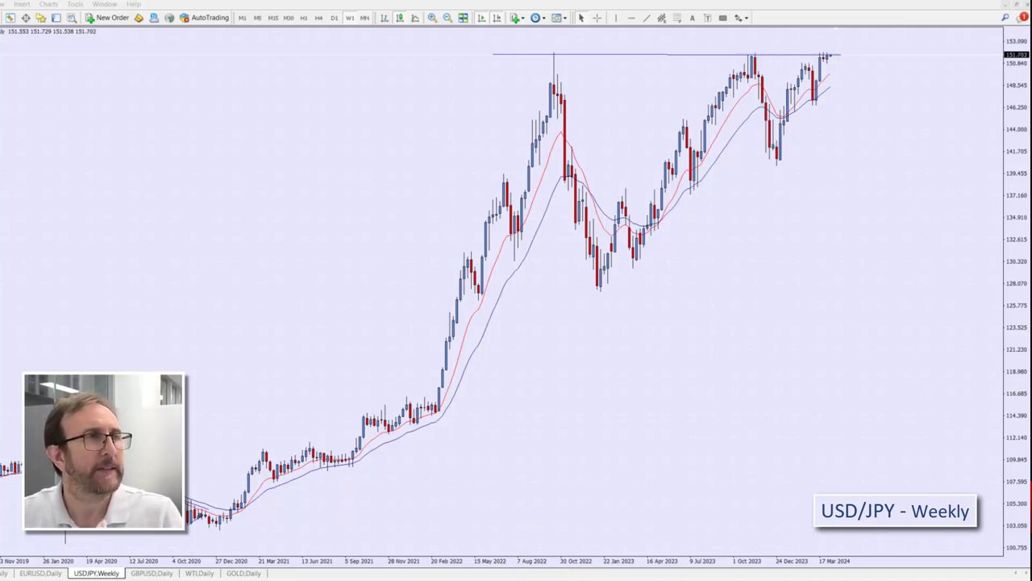
On the zoomed-in daily chart, circle the late-March highs under resistance and sketch a rising path beyond them.
click(334, 18)
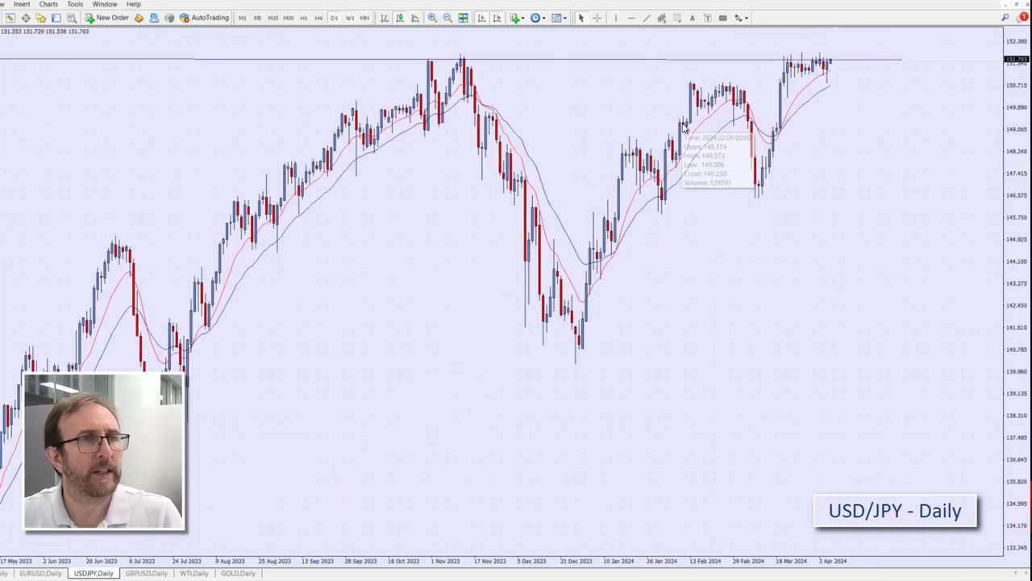
click(432, 18)
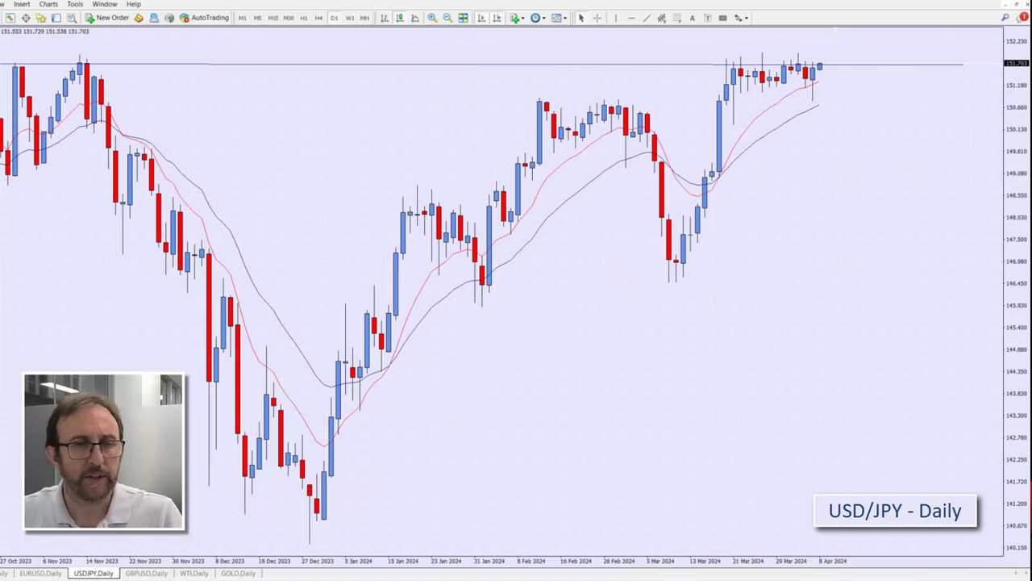
mouse_move(762, 50)
mouse_down()
mouse_move(730, 54)
mouse_move(729, 81)
mouse_move(844, 83)
mouse_move(783, 41)
mouse_move(729, 64)
mouse_up()
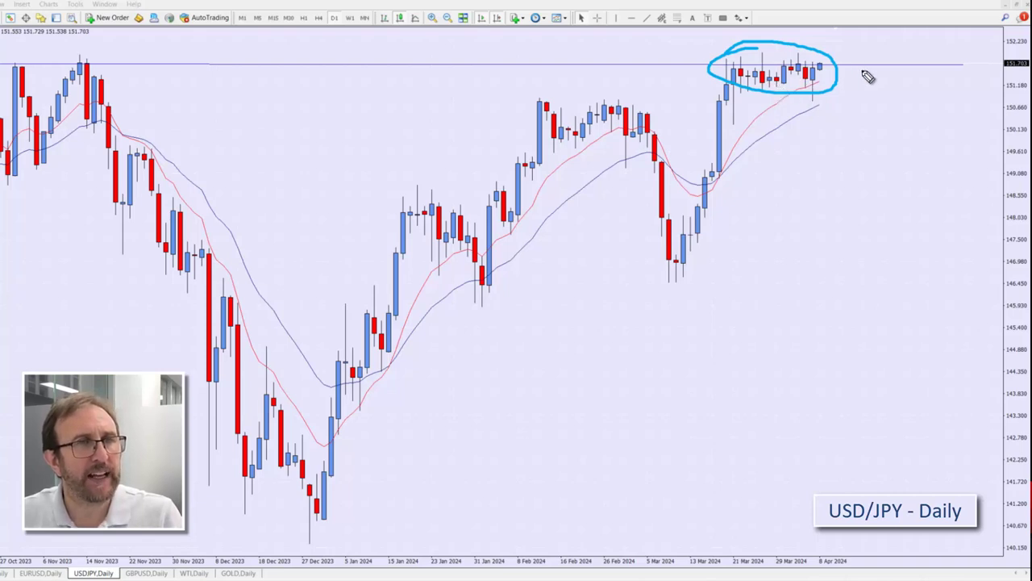
mouse_move(863, 71)
mouse_down()
mouse_move(894, 39)
mouse_move(893, 125)
mouse_move(901, 114)
mouse_up()
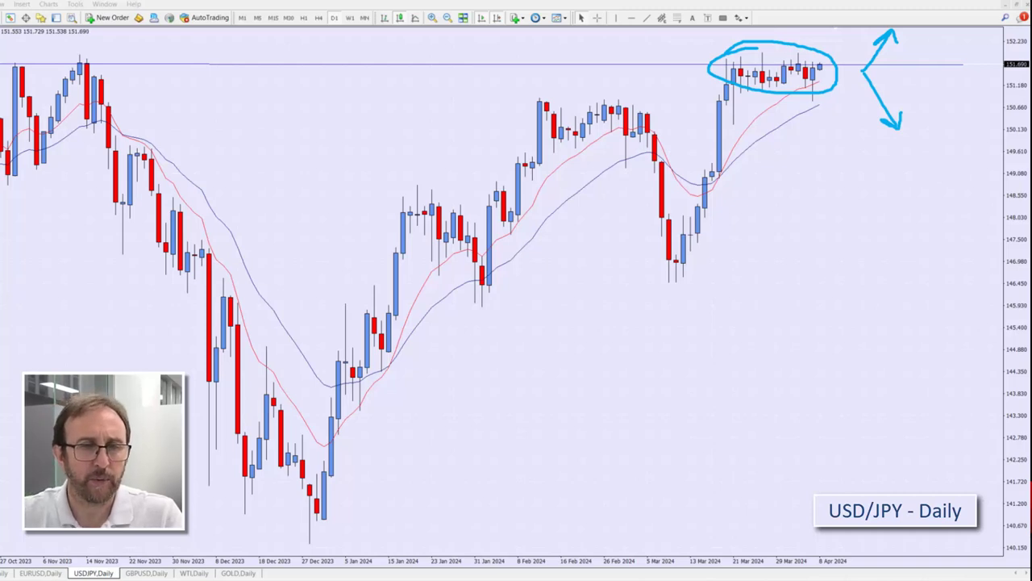
Zoom out, compress the price scale, and sketch breakout, retest hook, continuation and long rising arrows.
click(447, 18)
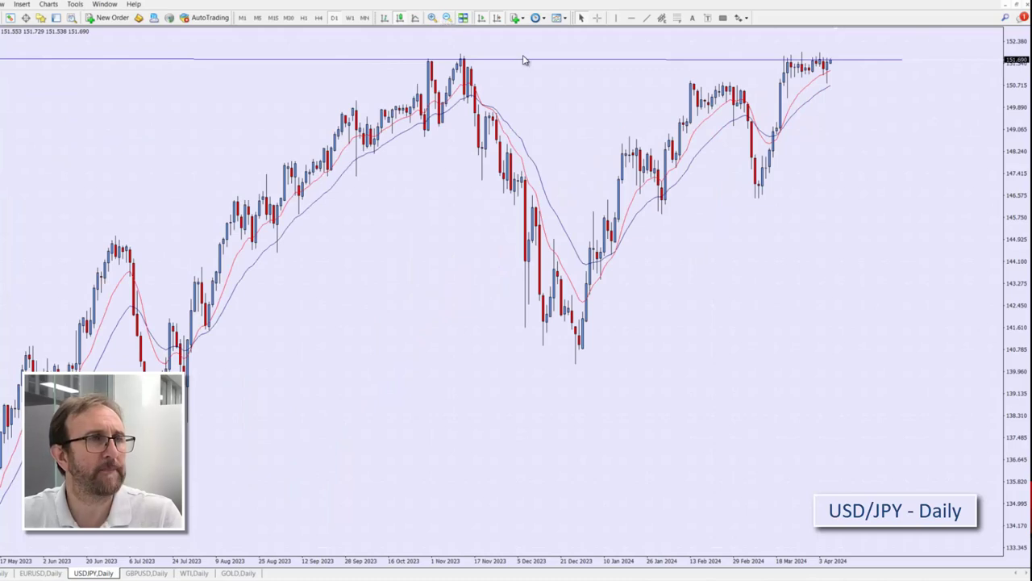
drag(1017, 126, 1018, 148)
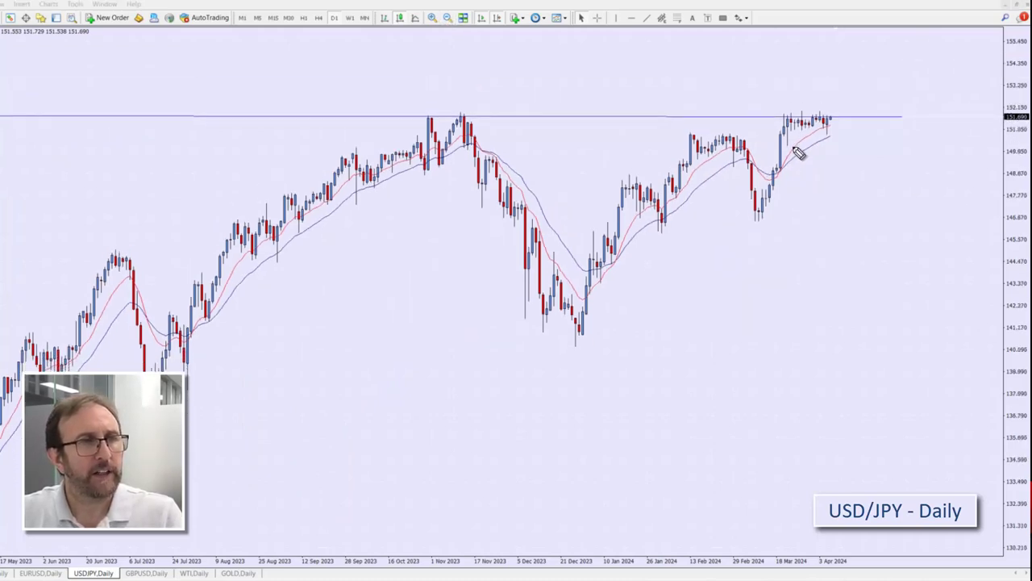
drag(793, 134, 856, 88)
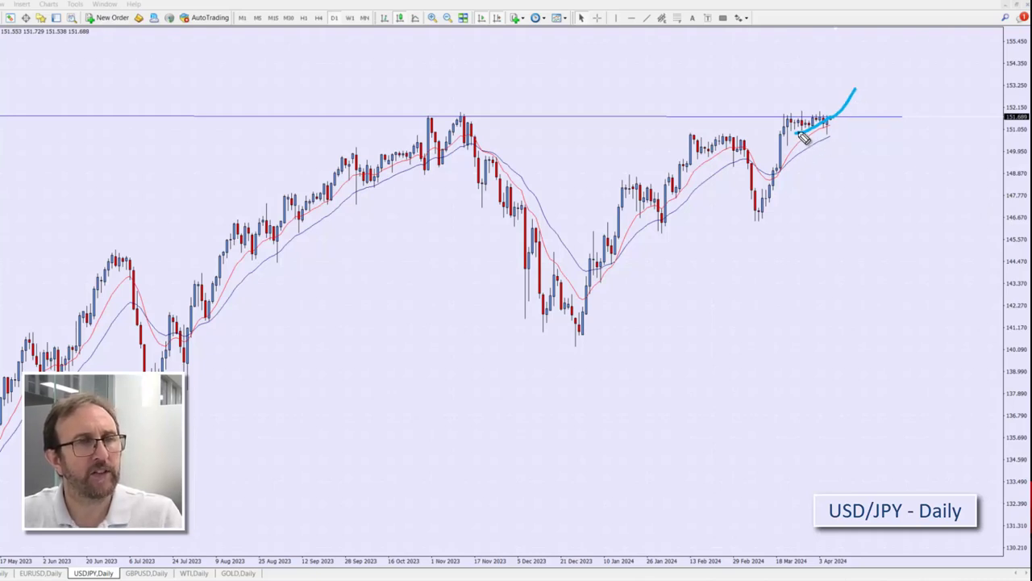
mouse_move(854, 91)
mouse_down()
mouse_move(870, 78)
mouse_move(886, 113)
mouse_up()
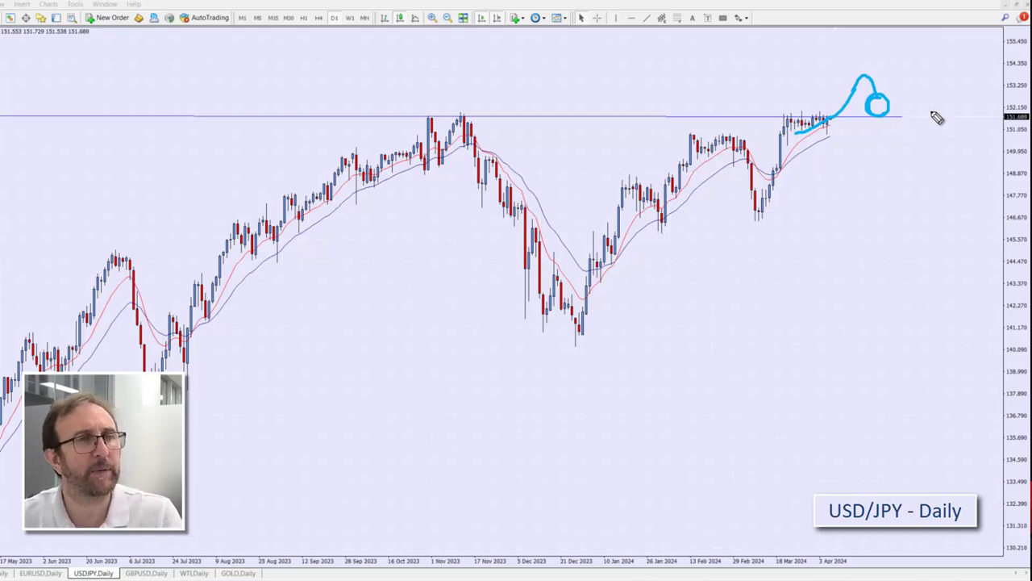
mouse_move(884, 101)
mouse_down()
mouse_move(918, 82)
mouse_move(940, 46)
mouse_move(945, 61)
mouse_up()
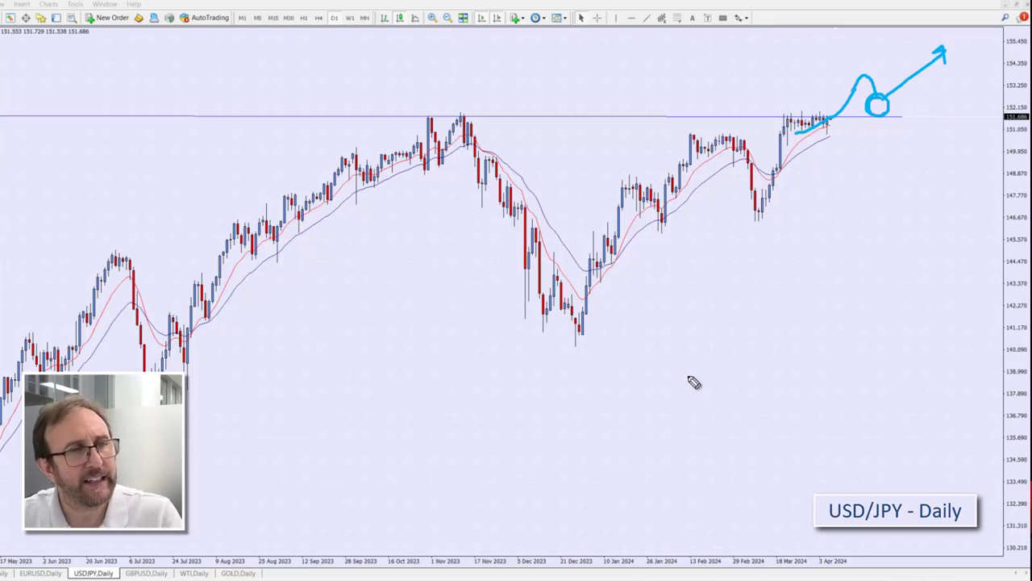
mouse_move(688, 373)
mouse_down()
mouse_move(974, 118)
mouse_move(981, 154)
mouse_up()
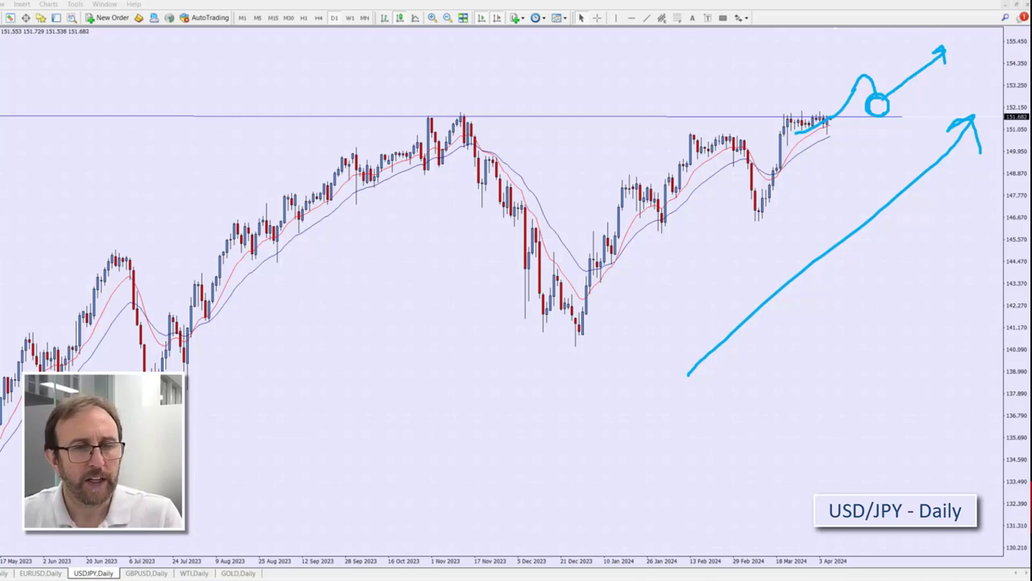
Circle the USD/JPY consolidation with an arrow down to 147.7, erase it, and switch to GBP/USD daily.
key(e)
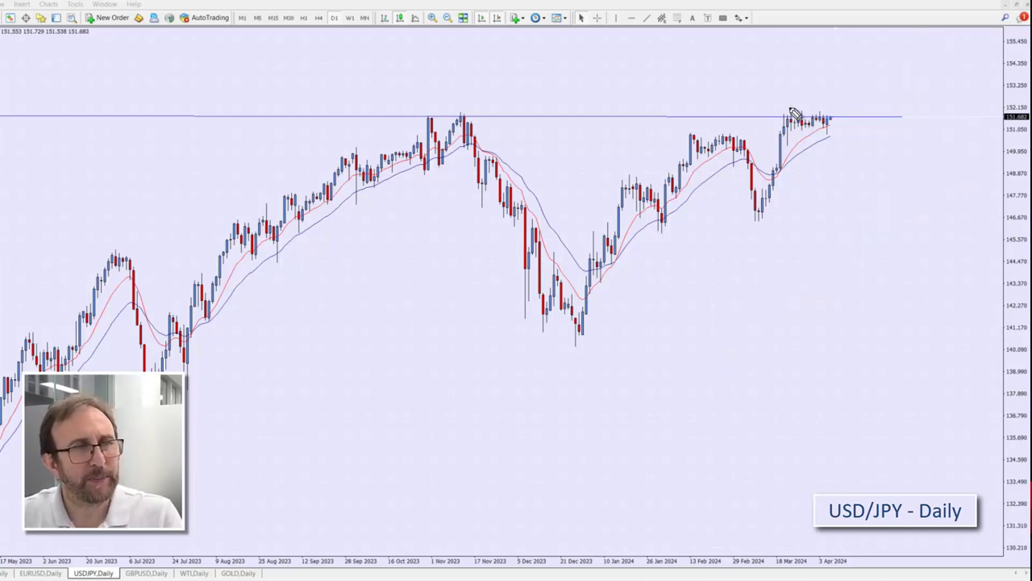
mouse_move(788, 108)
mouse_down()
mouse_move(775, 126)
mouse_move(853, 129)
mouse_move(790, 109)
mouse_move(761, 121)
mouse_up()
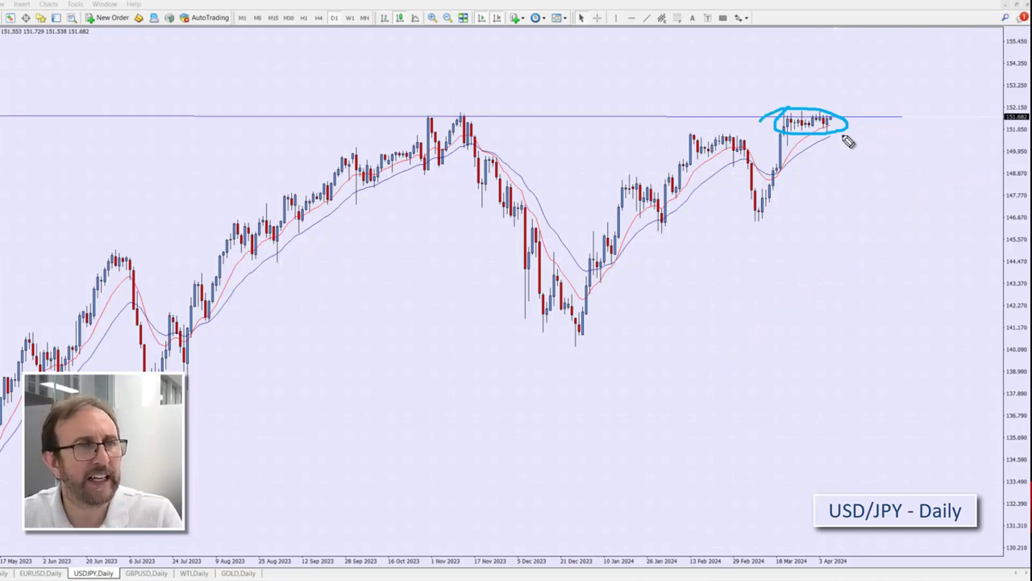
mouse_move(847, 140)
mouse_down()
mouse_move(871, 212)
mouse_move(882, 193)
mouse_up()
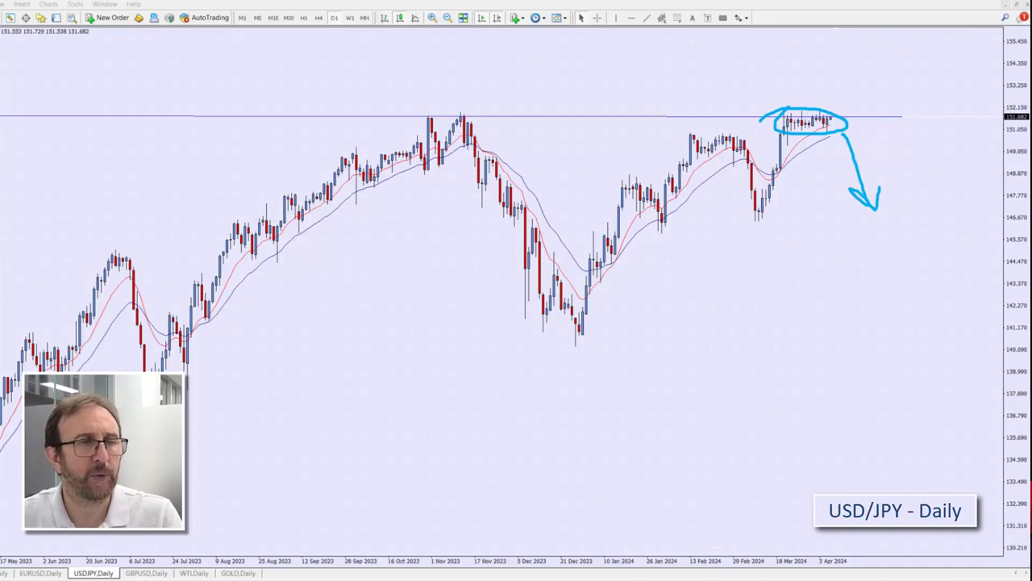
key(Escape)
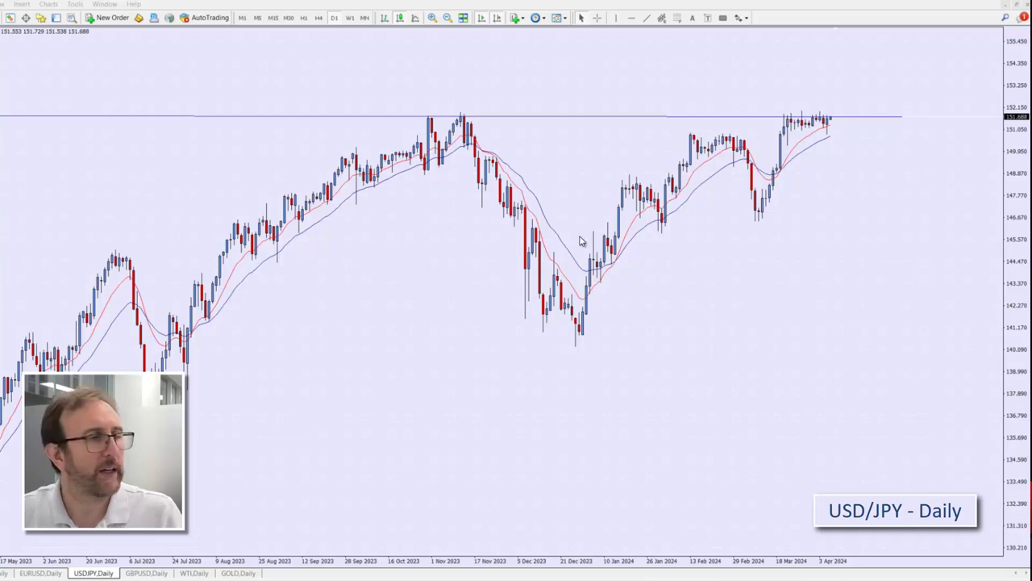
click(153, 574)
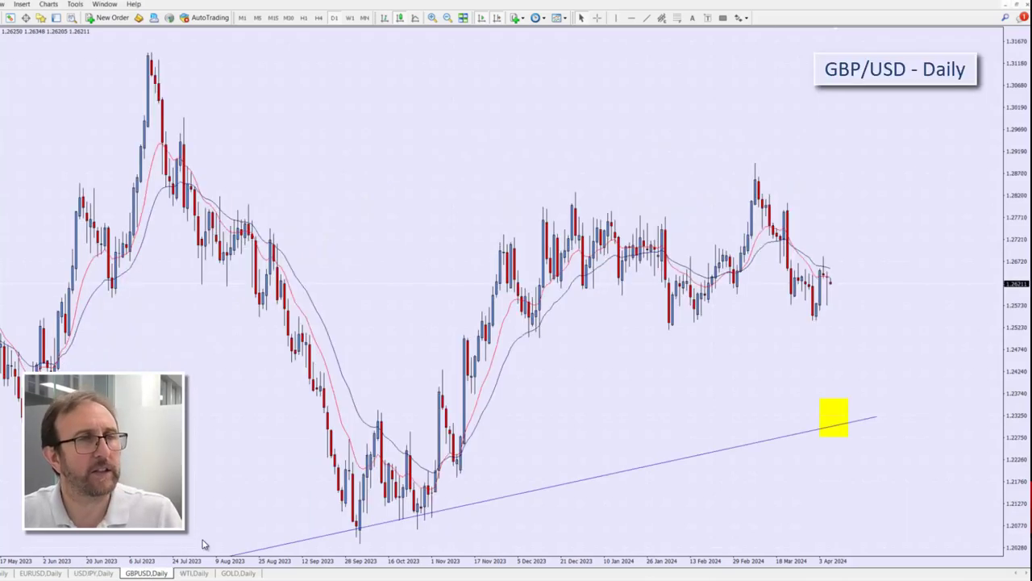
Trace the rising trendline, circle the yellow box near 1.2300, sketch a dip-and-rebound V, then clear it.
click(447, 18)
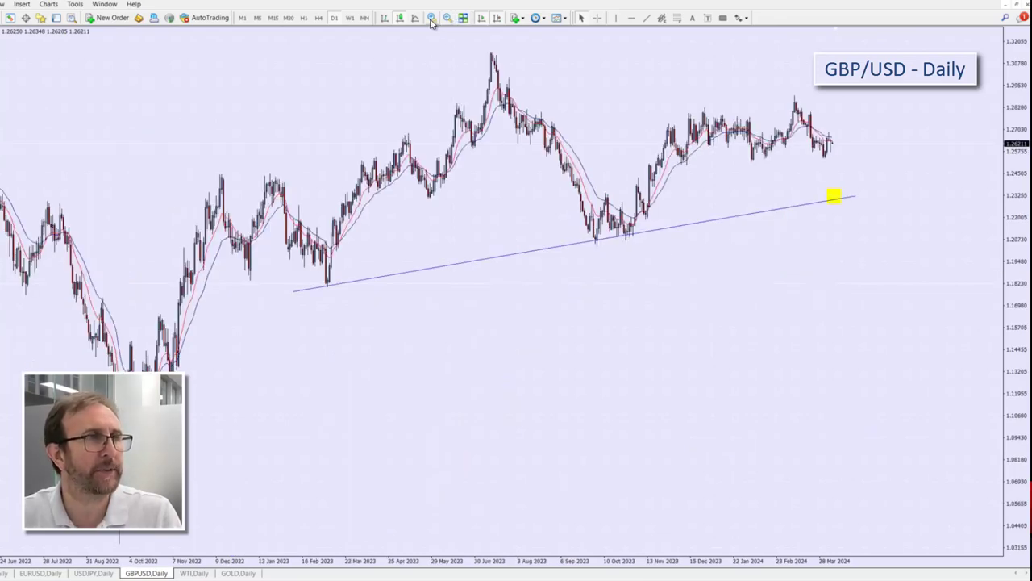
click(432, 18)
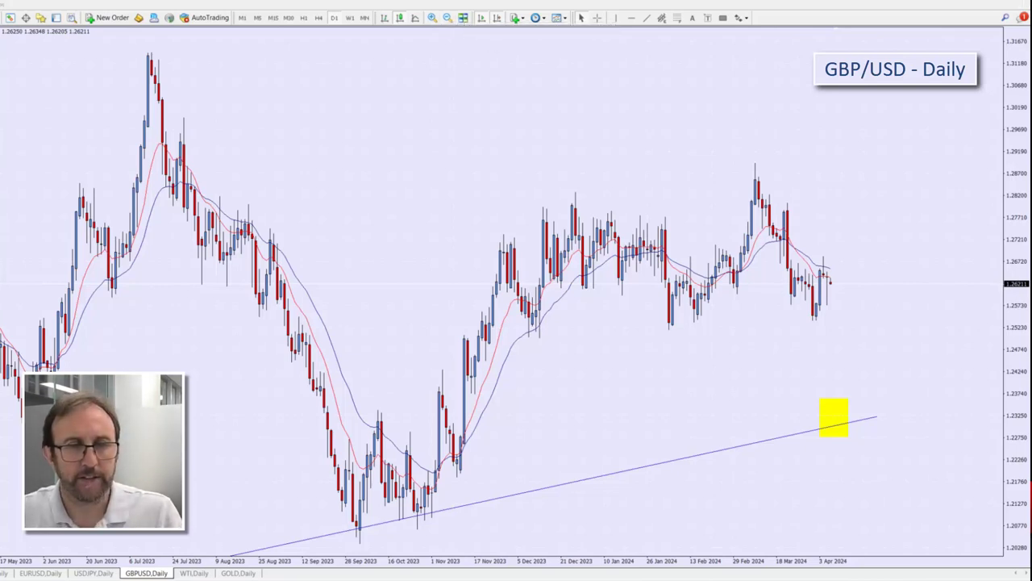
mouse_move(286, 548)
mouse_down()
mouse_move(760, 442)
mouse_move(917, 421)
mouse_up()
mouse_move(856, 407)
mouse_down()
mouse_move(860, 431)
mouse_move(831, 433)
mouse_up()
mouse_move(821, 280)
mouse_down()
mouse_move(848, 313)
mouse_move(890, 408)
mouse_move(922, 297)
mouse_move(914, 282)
mouse_move(934, 300)
mouse_up()
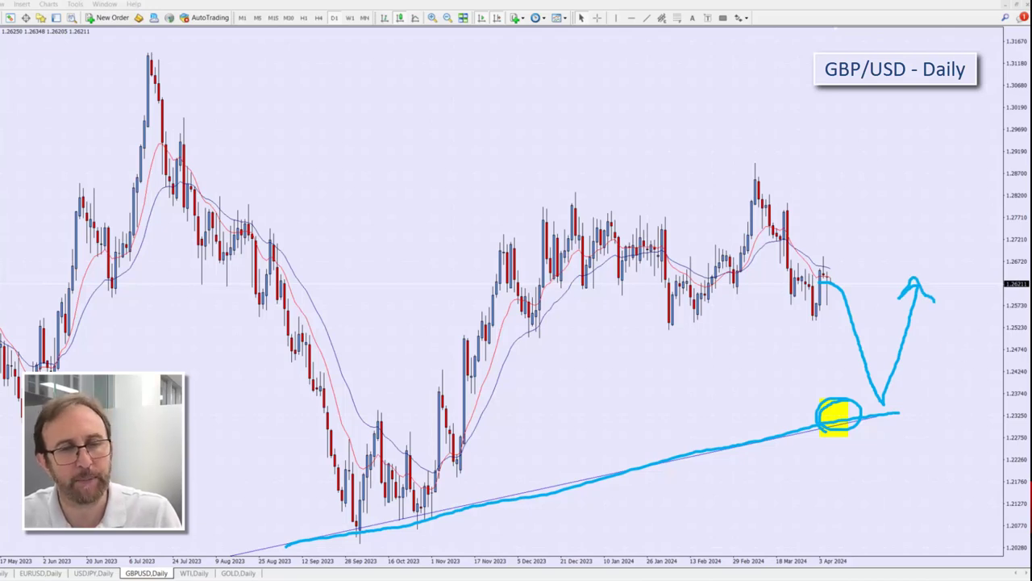
key(Escape)
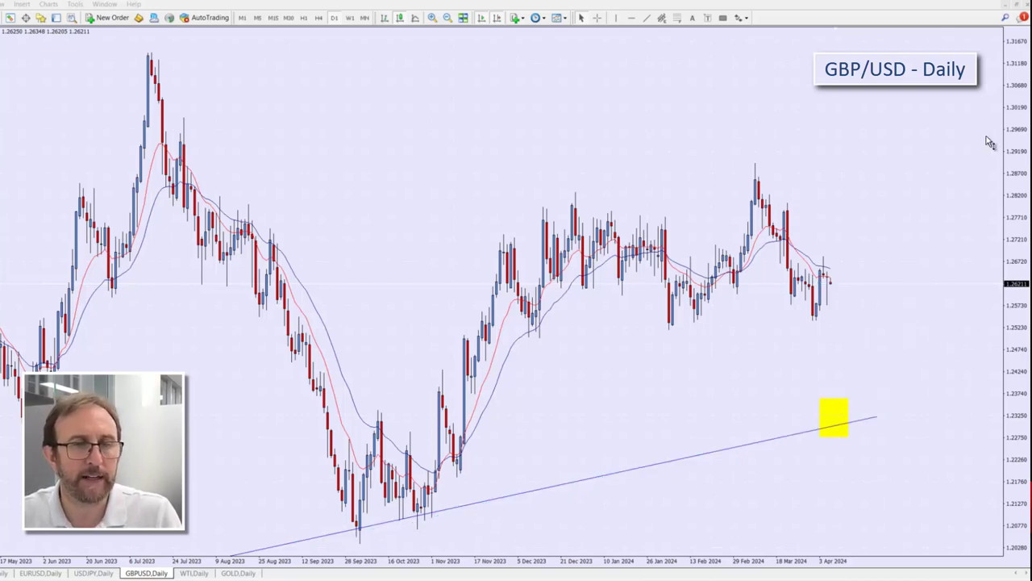
Measure the drop from current price to the trendline and circle the December–April trading range.
middle_click(870, 284)
drag(870, 284, 870, 420)
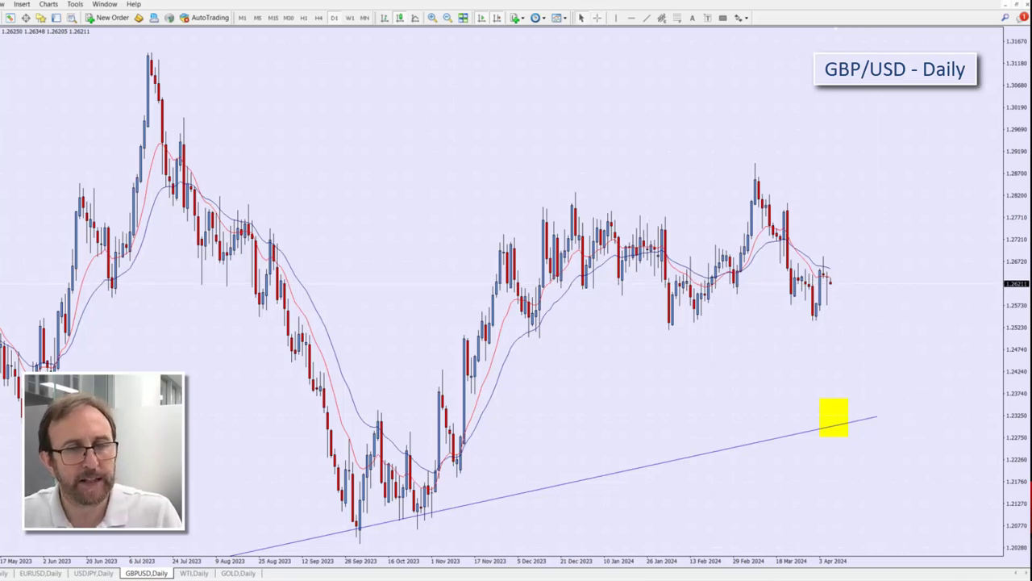
drag(524, 252, 617, 295)
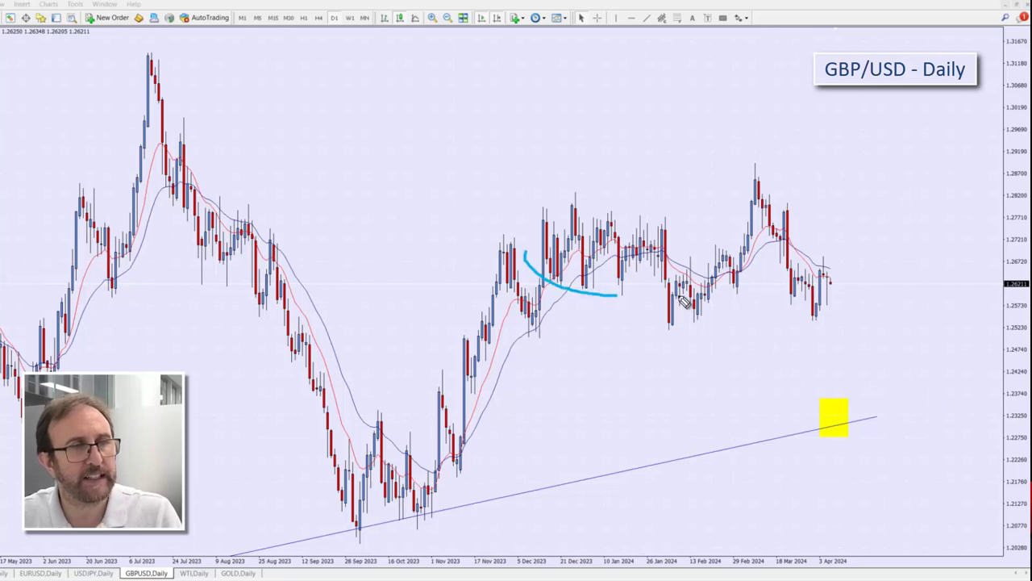
mouse_move(682, 300)
mouse_down()
mouse_move(847, 266)
mouse_move(621, 224)
mouse_move(575, 256)
mouse_up()
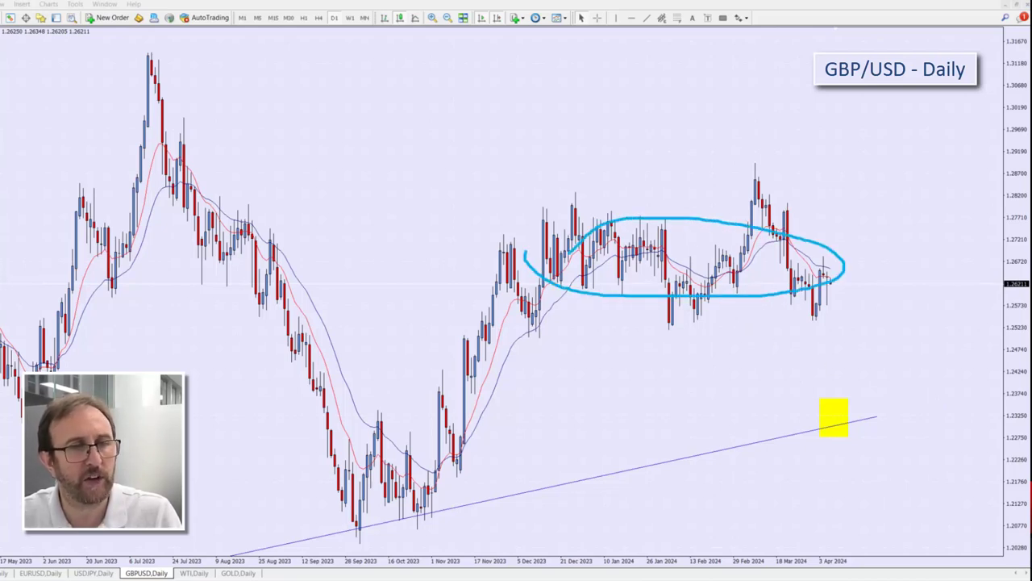
Erase the ellipse and draw a horizontal support line under the February–April lows near 1.2523.
key(e)
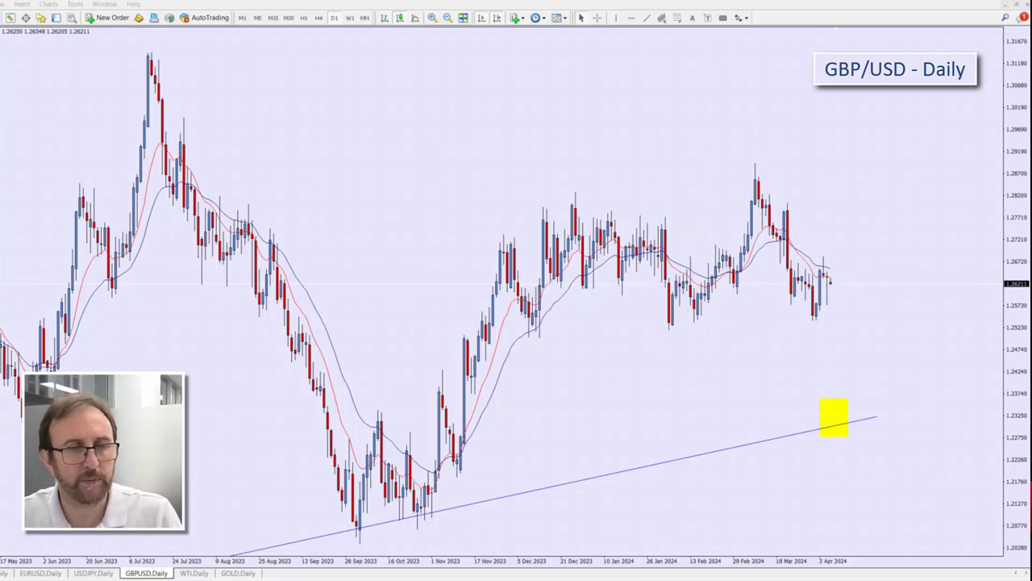
click(646, 18)
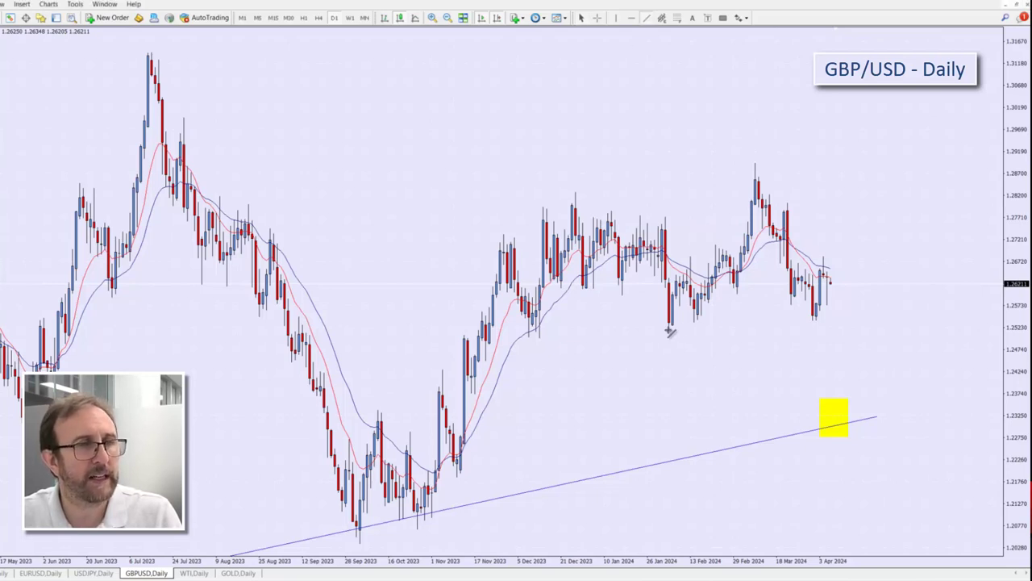
drag(650, 326, 925, 328)
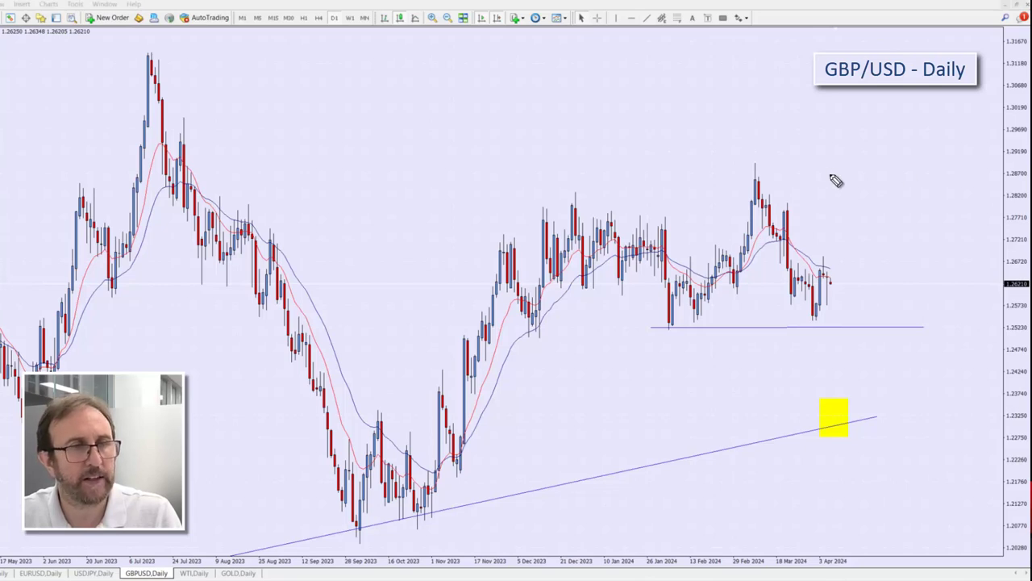
drag(823, 274, 866, 334)
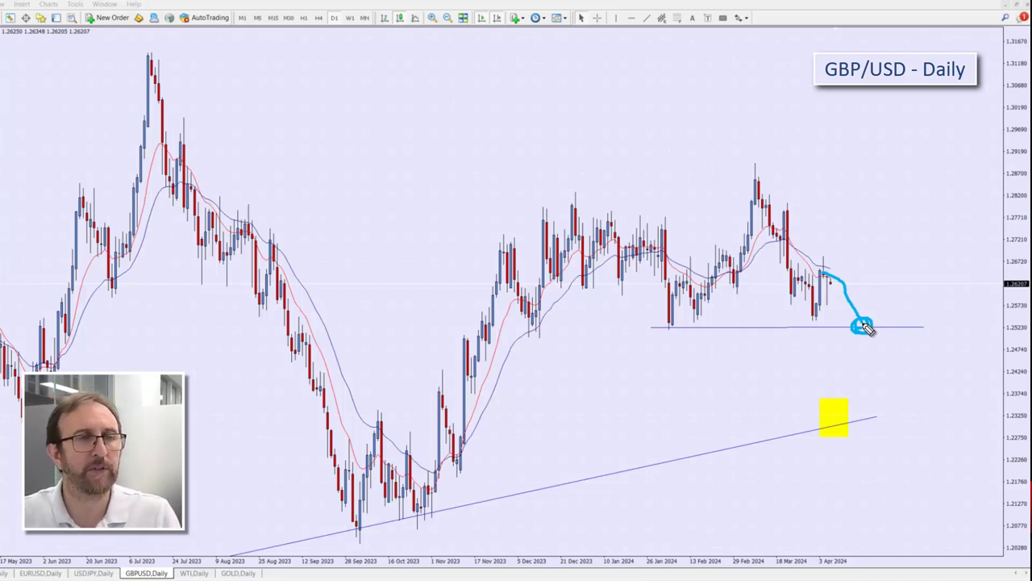
mouse_move(865, 326)
mouse_down()
mouse_move(903, 274)
mouse_move(894, 260)
mouse_move(915, 300)
mouse_up()
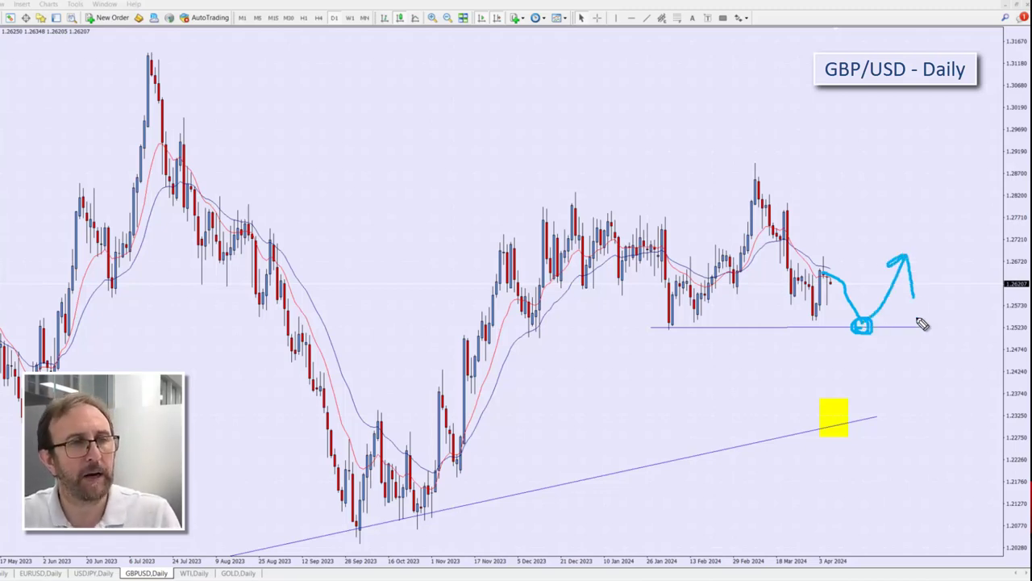
key(Escape)
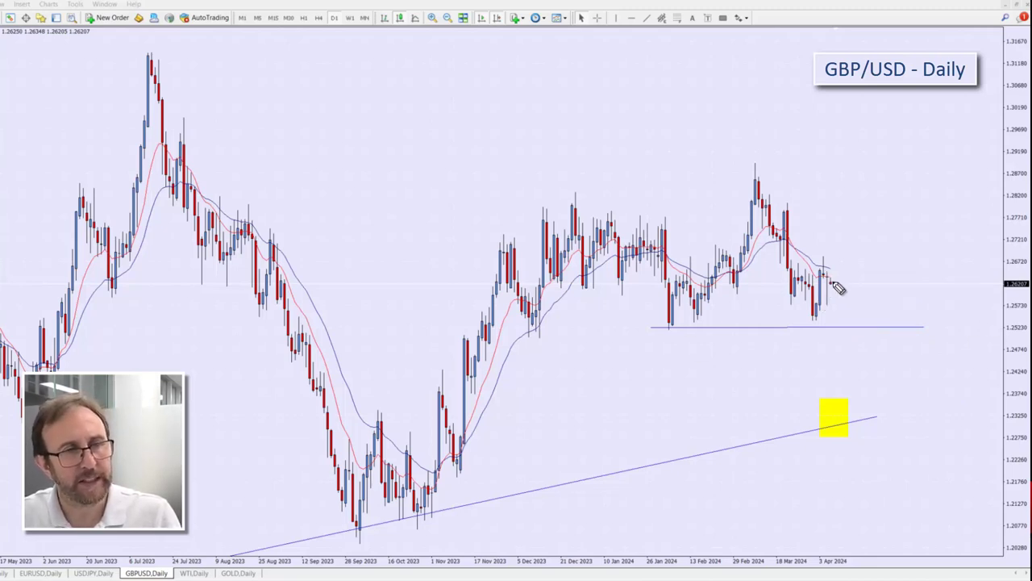
mouse_move(825, 277)
mouse_down()
mouse_move(852, 343)
mouse_move(883, 323)
mouse_move(871, 330)
mouse_move(886, 325)
mouse_move(926, 395)
mouse_move(925, 371)
mouse_up()
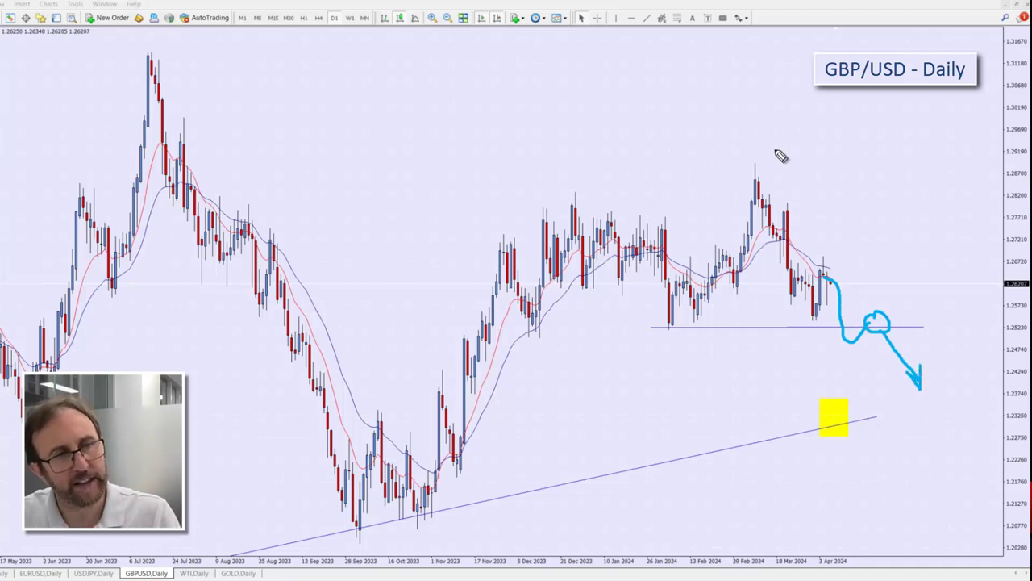
mouse_move(779, 127)
mouse_down()
mouse_move(840, 167)
mouse_move(954, 292)
mouse_move(942, 272)
mouse_move(954, 292)
mouse_move(933, 282)
mouse_up()
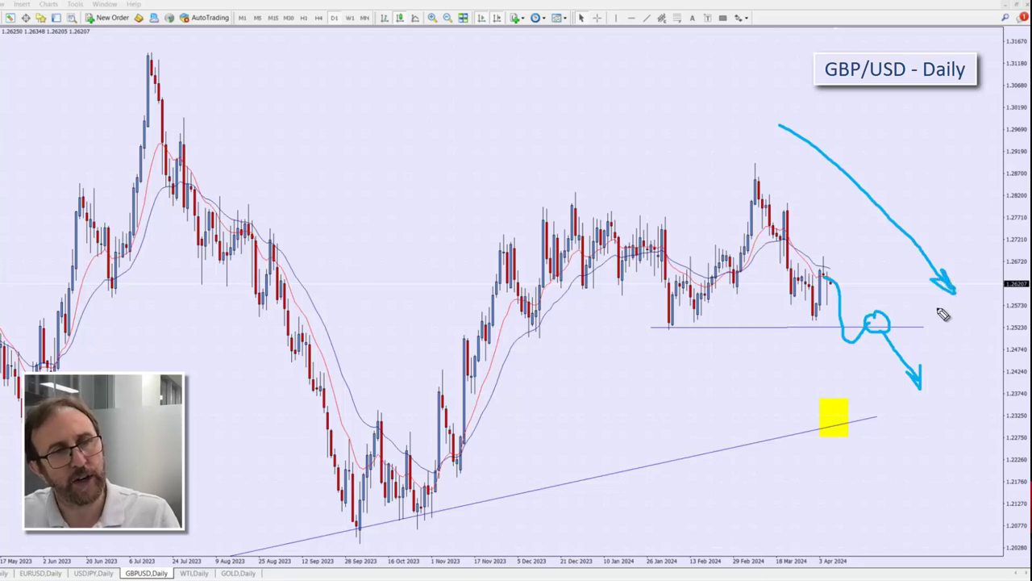
mouse_move(865, 417)
mouse_down()
mouse_move(950, 396)
mouse_move(925, 410)
mouse_up()
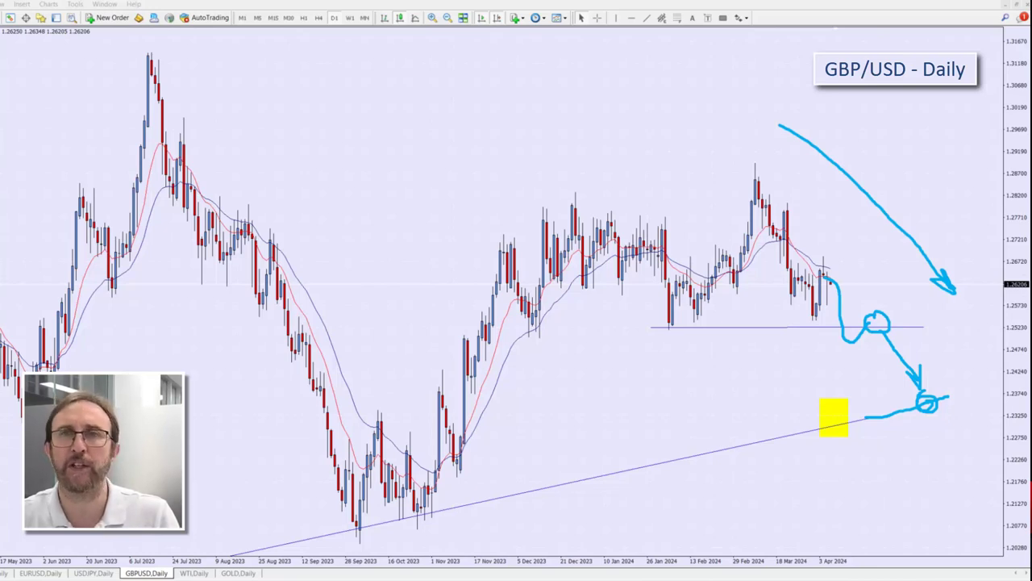
key(Escape)
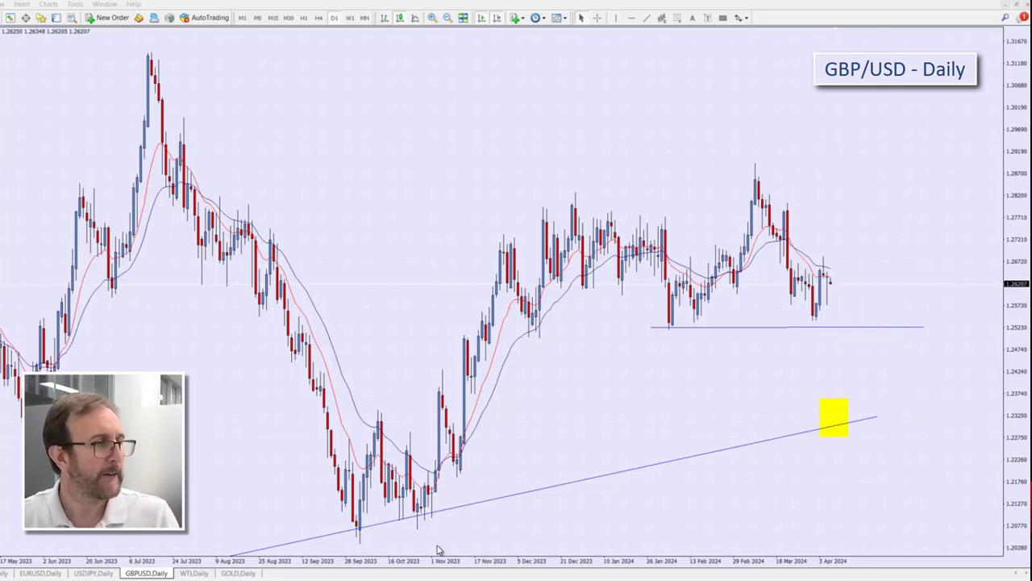
Switch to the WTI daily chart and loop freehand around the recent rally.
click(193, 572)
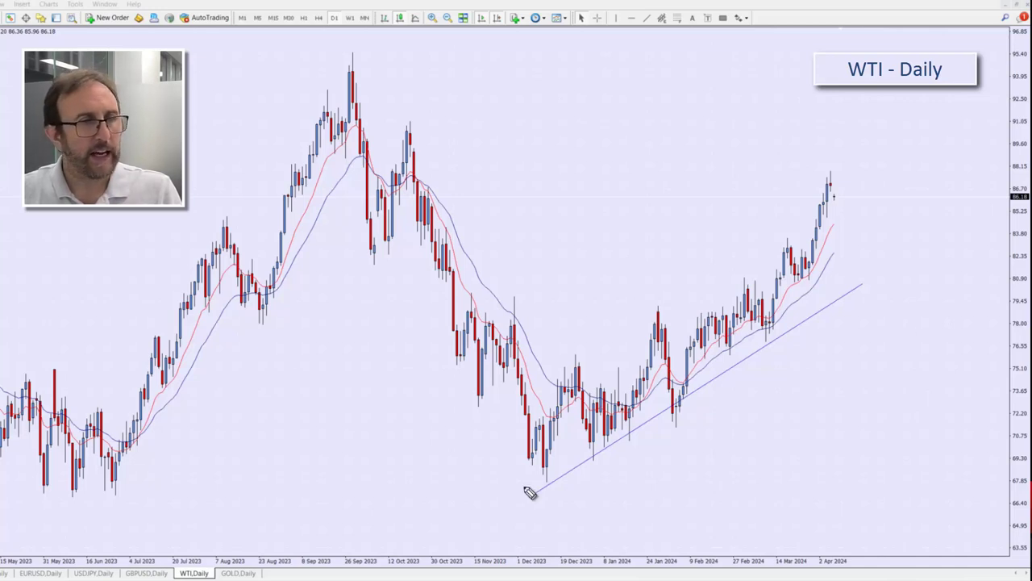
drag(504, 495, 879, 339)
mouse_move(913, 294)
mouse_down()
mouse_move(756, 208)
mouse_move(507, 442)
mouse_move(488, 483)
mouse_up()
Sketch a rising arrow right of the rally, then erase the freehand marks.
mouse_move(776, 529)
mouse_down()
mouse_move(974, 316)
mouse_move(937, 343)
mouse_up()
drag(958, 308, 975, 354)
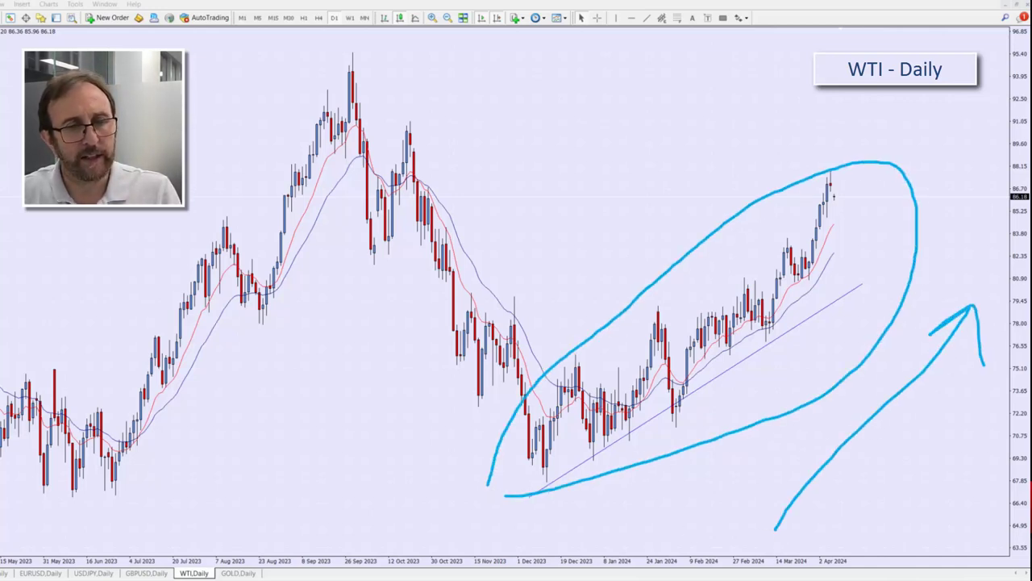
key(Escape)
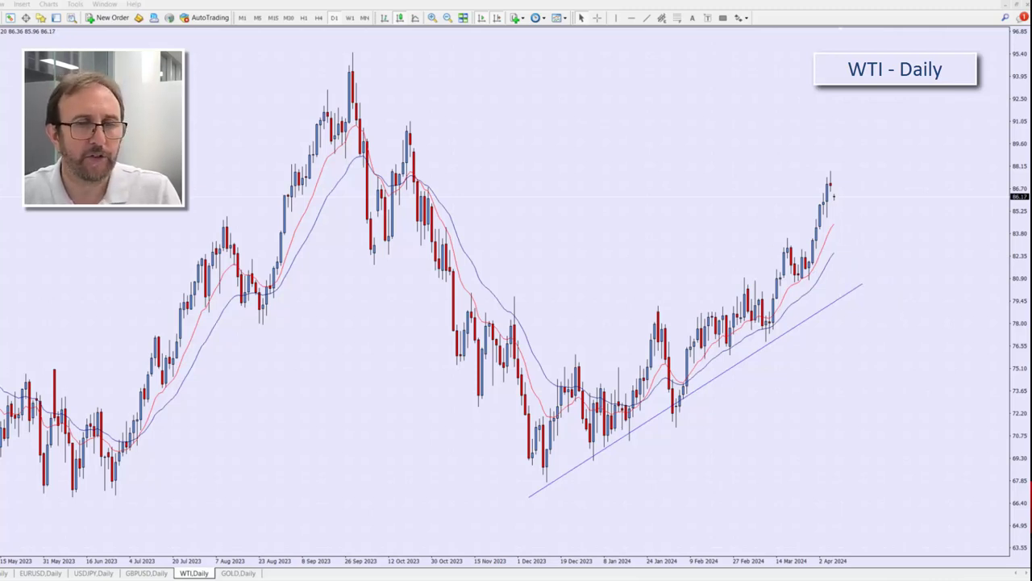
click(432, 16)
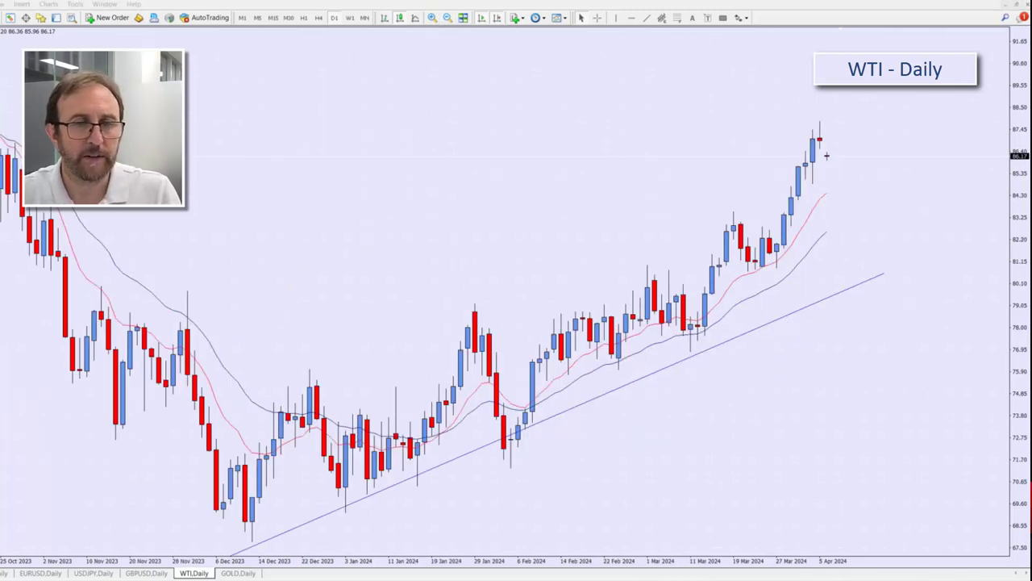
mouse_move(747, 239)
mouse_down()
mouse_move(744, 259)
mouse_move(762, 276)
mouse_move(761, 240)
mouse_move(745, 235)
mouse_up()
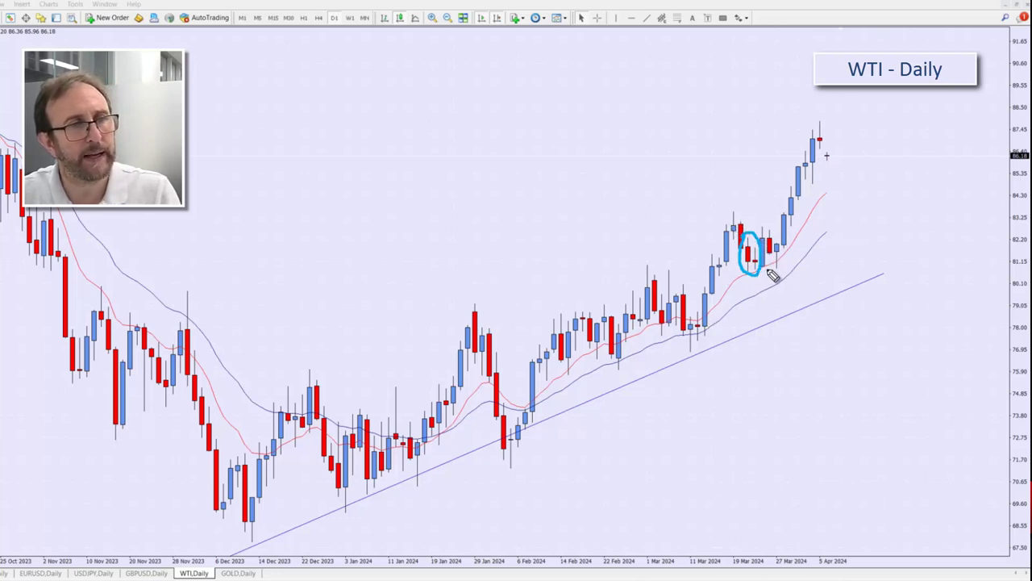
drag(773, 266, 828, 166)
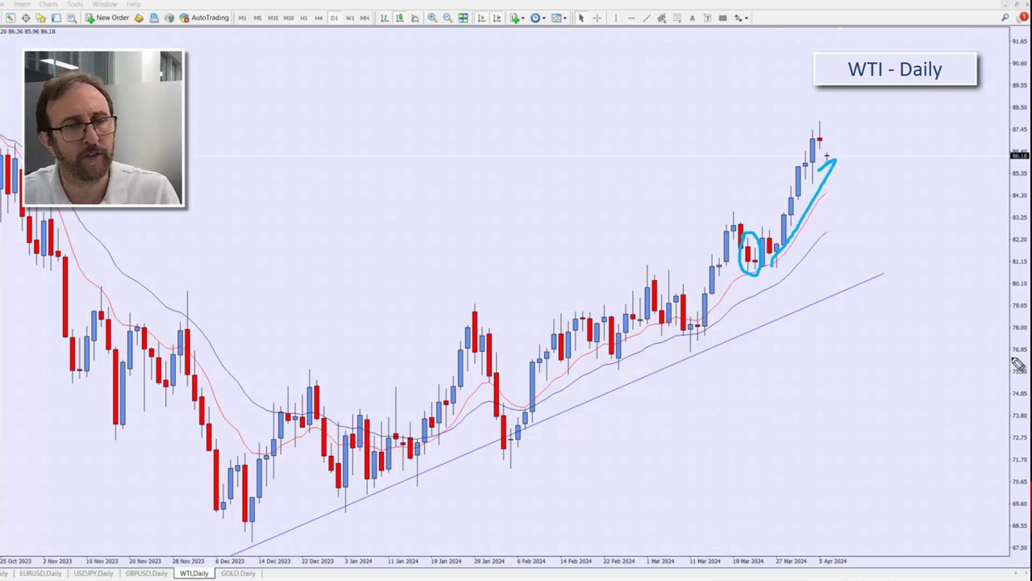
key(e)
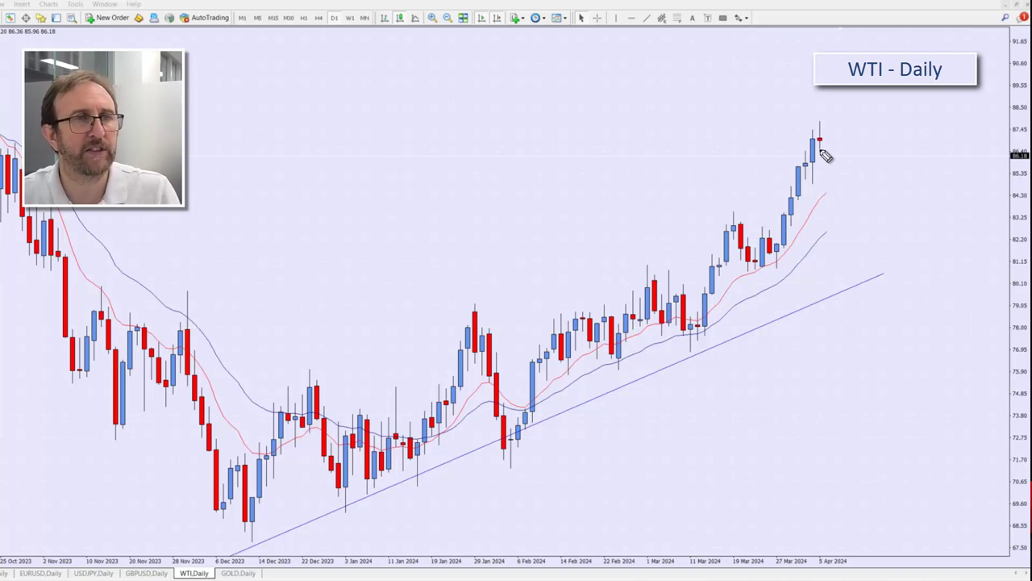
mouse_move(815, 142)
mouse_down()
mouse_move(846, 172)
mouse_move(846, 161)
mouse_move(842, 173)
mouse_move(850, 160)
mouse_move(853, 171)
mouse_up()
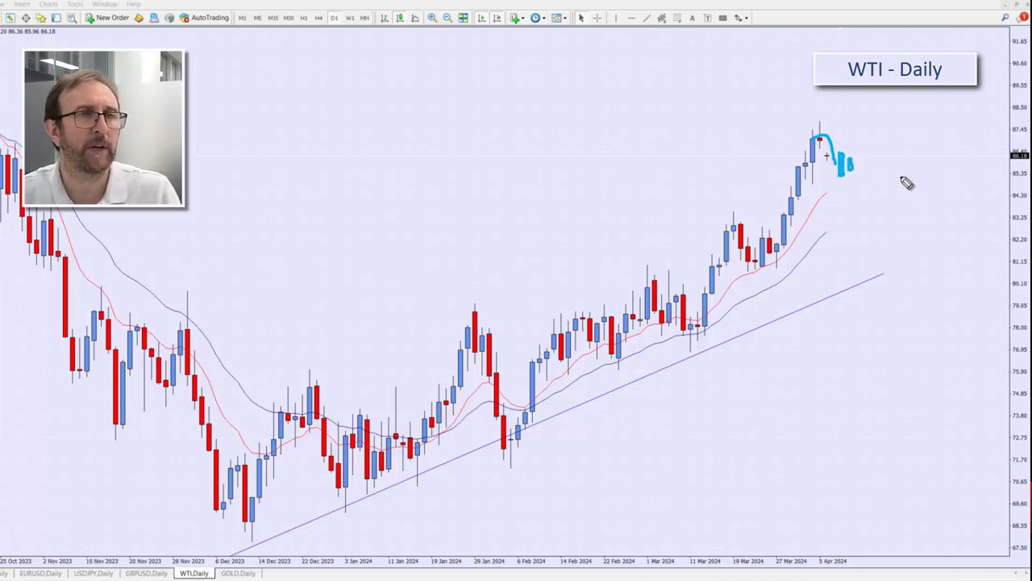
mouse_move(854, 161)
mouse_down()
mouse_move(896, 119)
mouse_move(906, 87)
mouse_up()
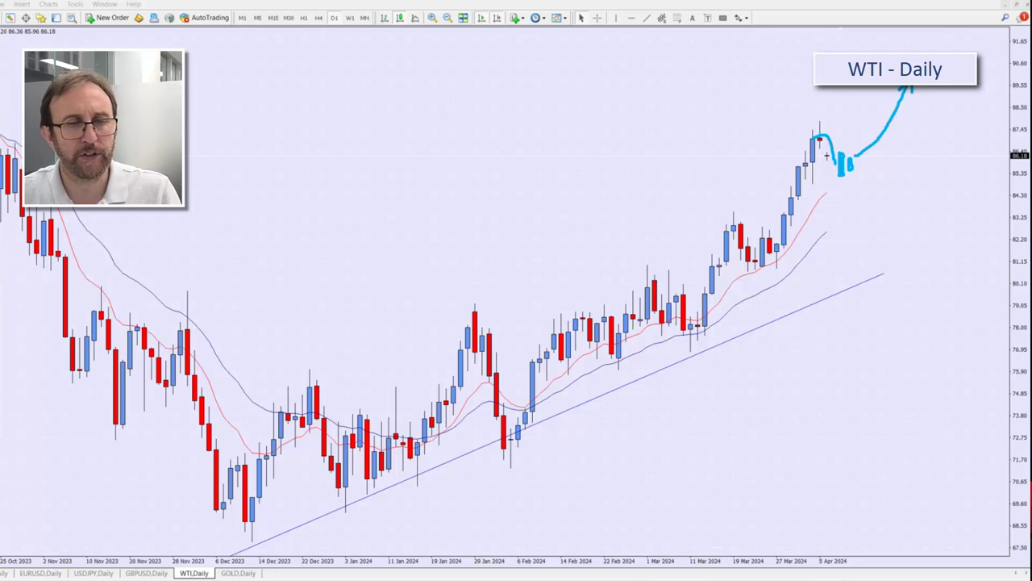
key(e)
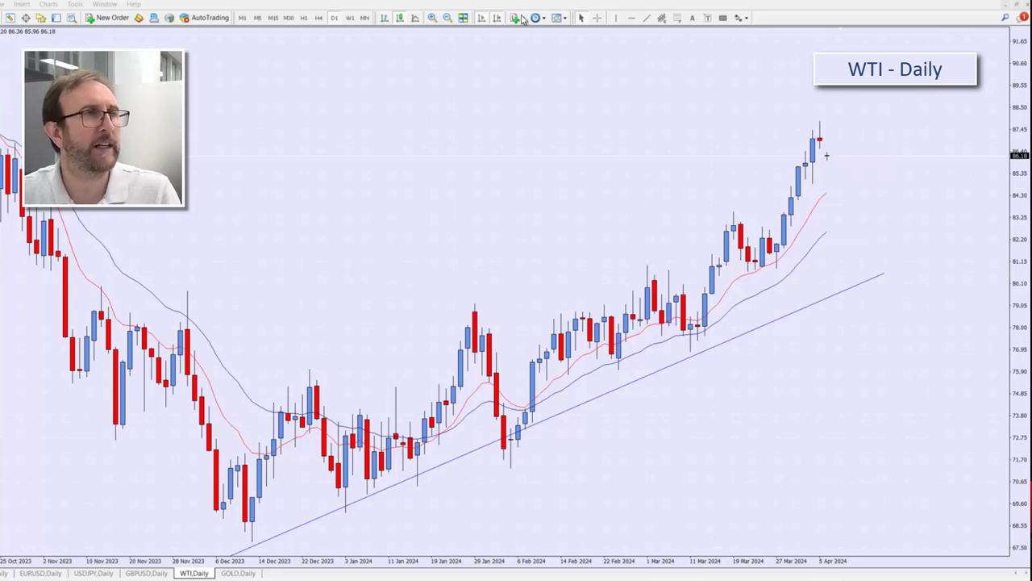
click(448, 18)
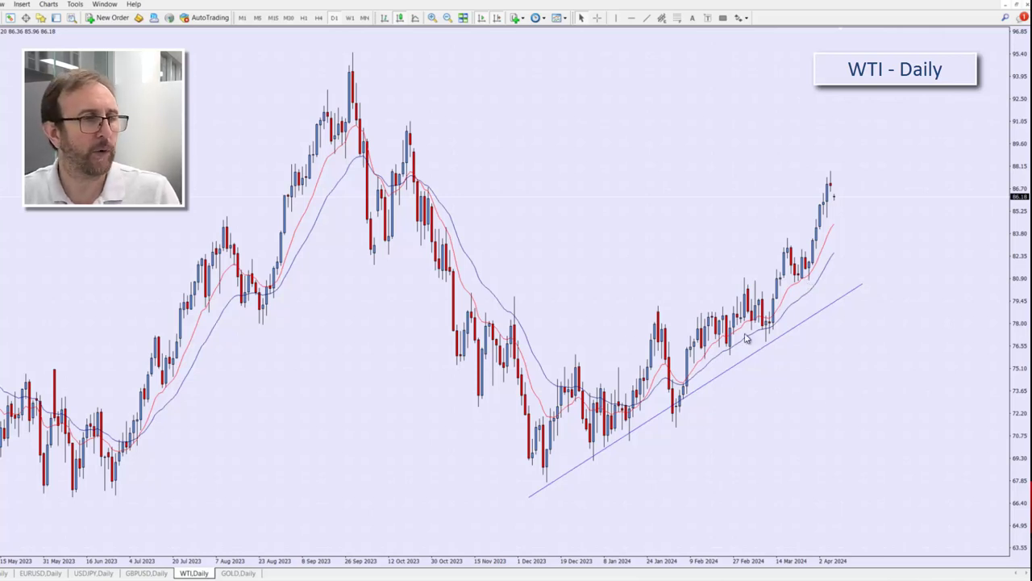
Show the GOLD chart on the W1 timeframe and mark the 2020 peak level freehand.
click(238, 573)
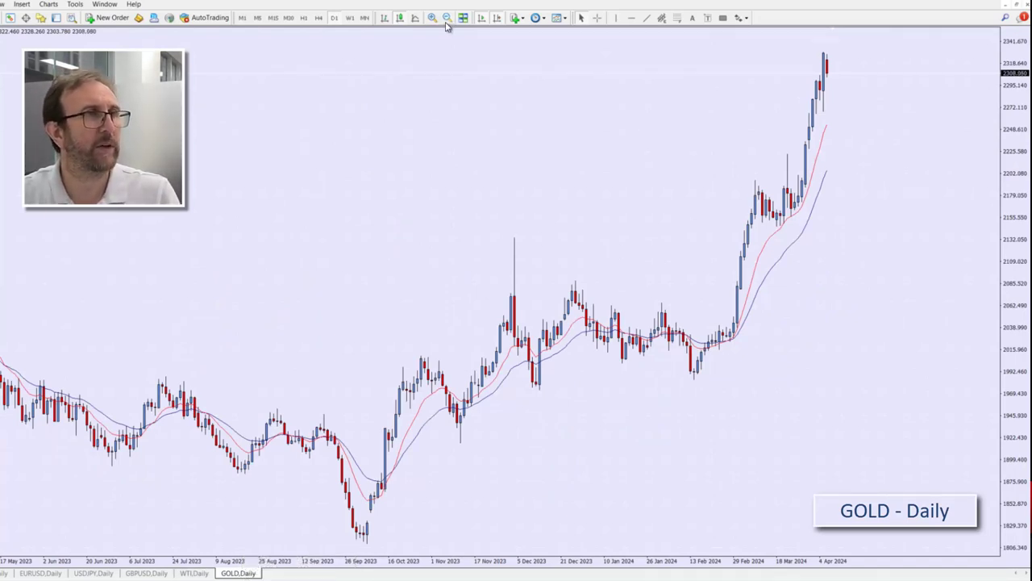
click(350, 18)
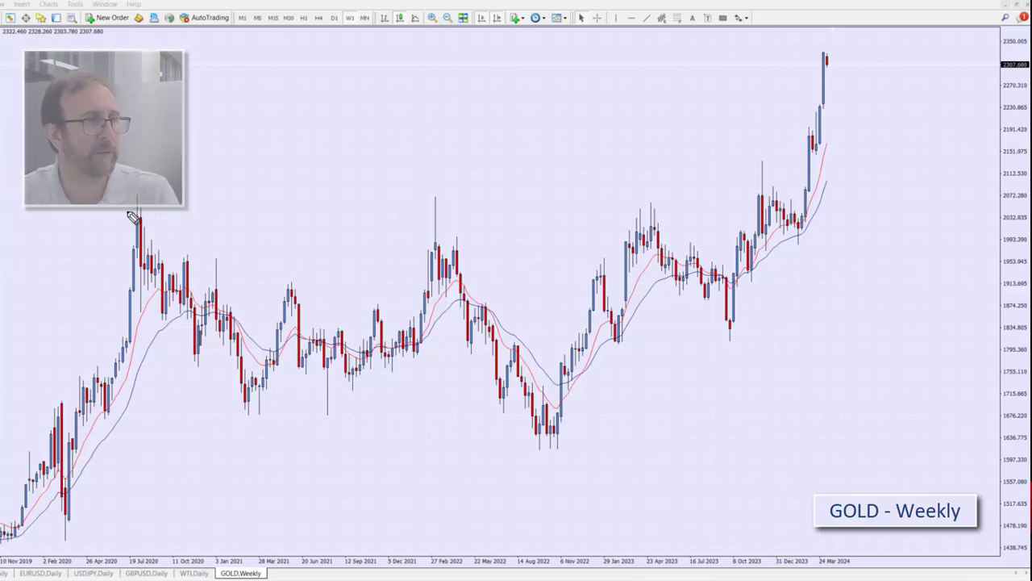
drag(129, 207, 947, 217)
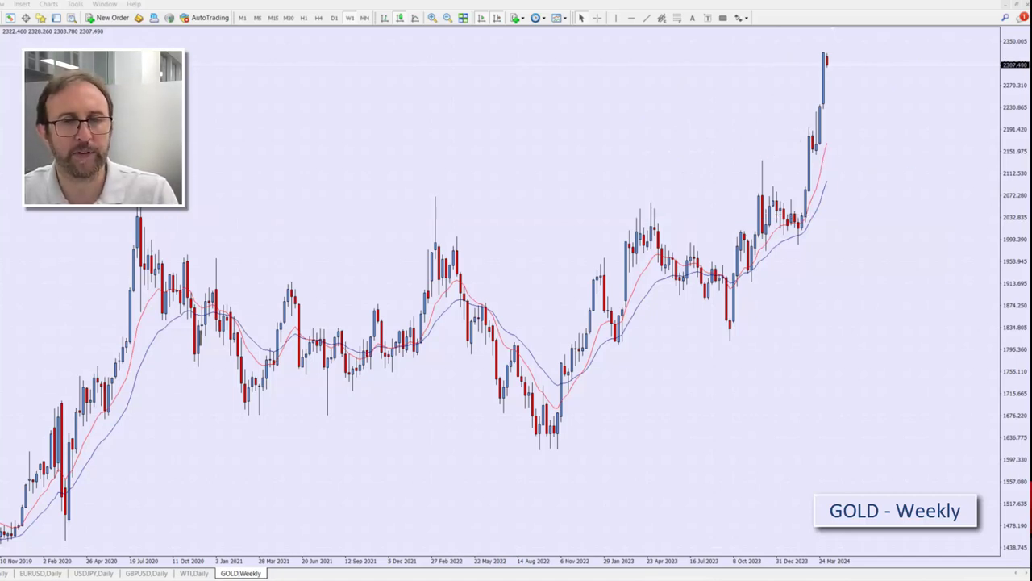
Return GOLD to D1 and sketch a pullback then upward arrow after the spike.
click(334, 17)
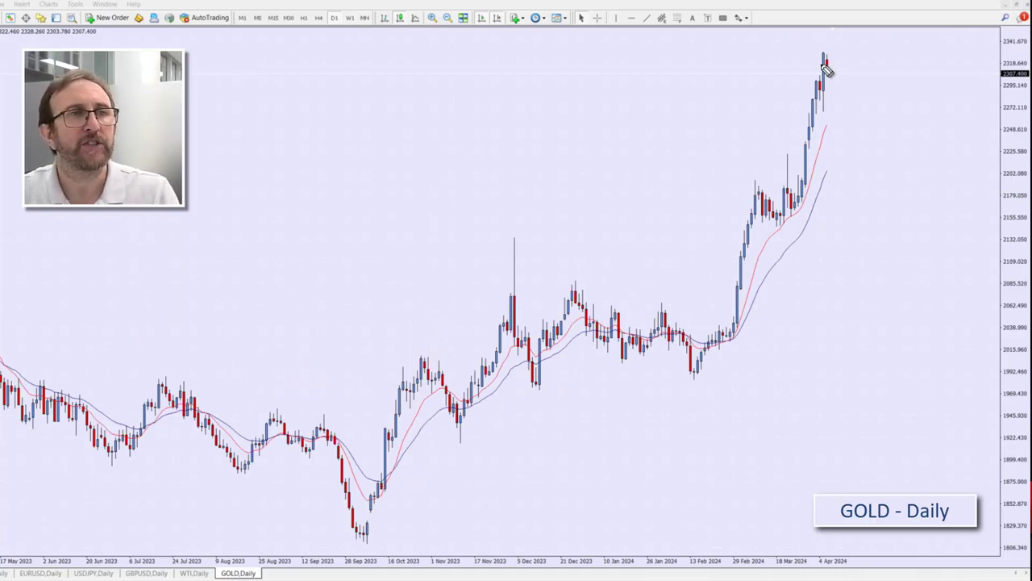
mouse_move(820, 62)
mouse_down()
mouse_move(838, 71)
mouse_move(847, 113)
mouse_move(848, 90)
mouse_move(861, 110)
mouse_move(859, 91)
mouse_move(861, 104)
mouse_move(897, 42)
mouse_move(902, 64)
mouse_up()
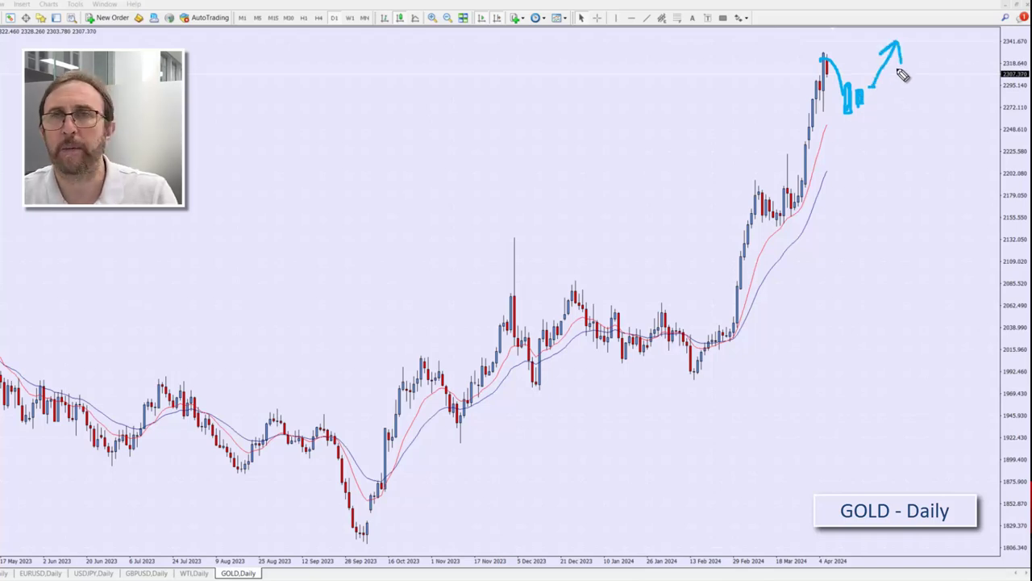